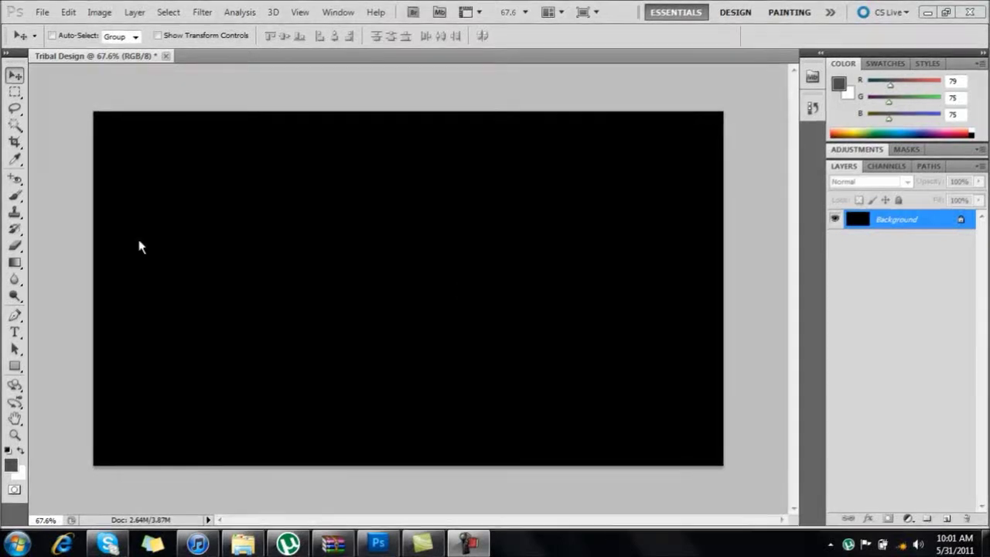
# Step: On a new Layer 1, stamp the 1010 tribal brush in pure red
pyautogui.click(15, 196)
pyautogui.click(945, 518)
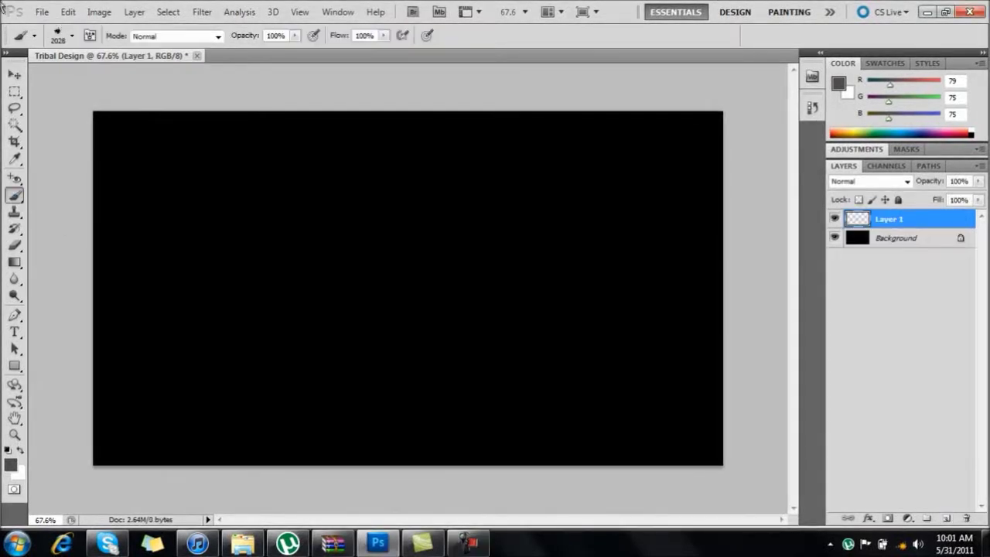
pyautogui.click(72, 35)
pyautogui.click(133, 198)
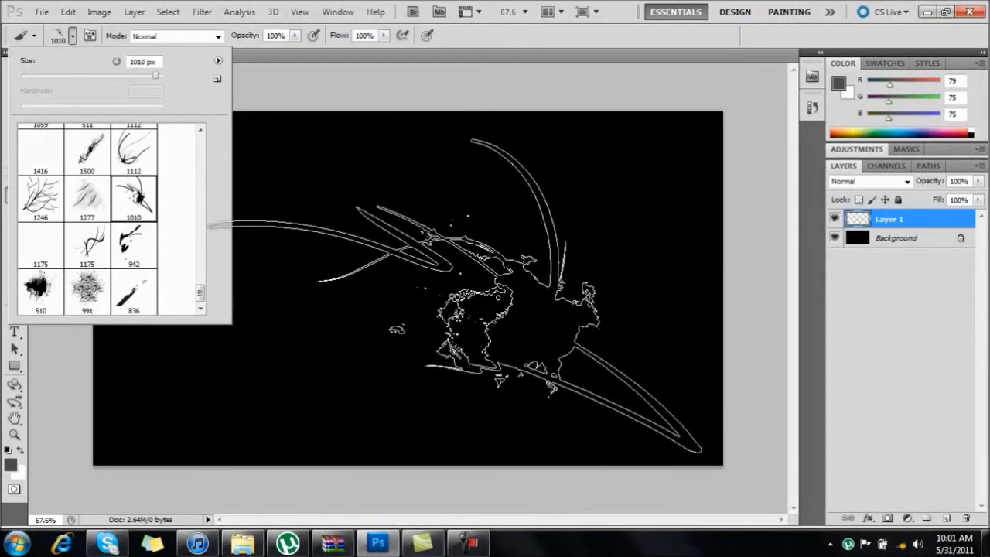
pyautogui.click(72, 35)
pyautogui.click(10, 464)
pyautogui.click(492, 126)
pyautogui.click(641, 118)
pyautogui.click(473, 305)
# Step: Stamp orange tribal strokes at 764 px on a new Layer 2 placed below Layer 1
pyautogui.click(10, 465)
pyautogui.click(512, 292)
pyautogui.click(641, 118)
pyautogui.click(947, 517)
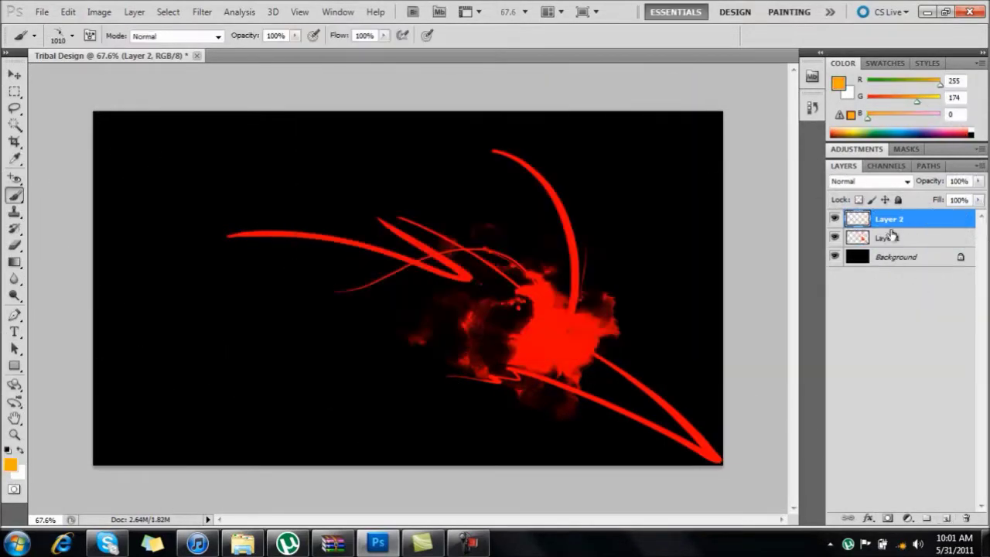
pyautogui.moveTo(889, 219); pyautogui.dragTo(890, 246)
pyautogui.click(72, 36)
pyautogui.moveTo(155, 75); pyautogui.dragTo(147, 75)
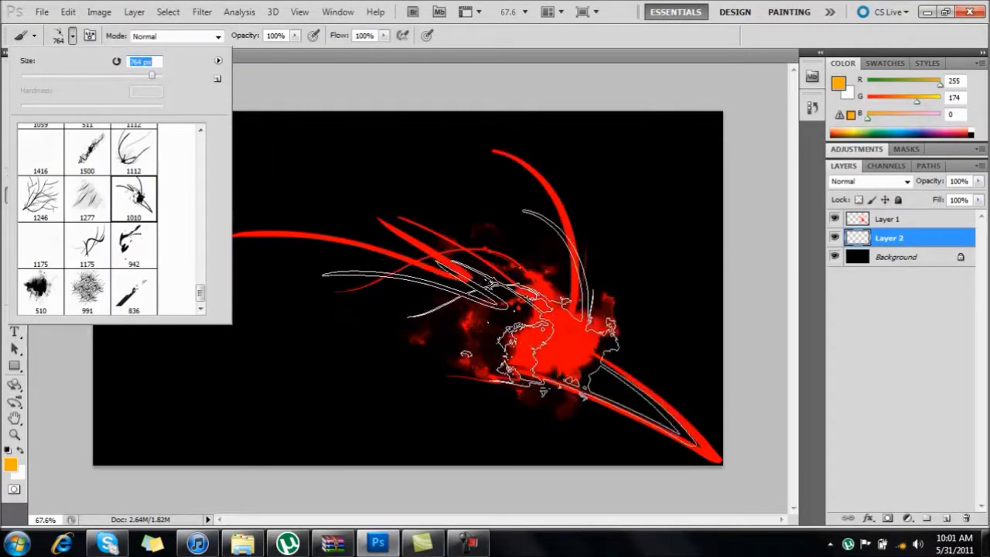
pyautogui.click(510, 297)
# Step: Return to the Brush tool and browse the brush presets
pyautogui.click(14, 73)
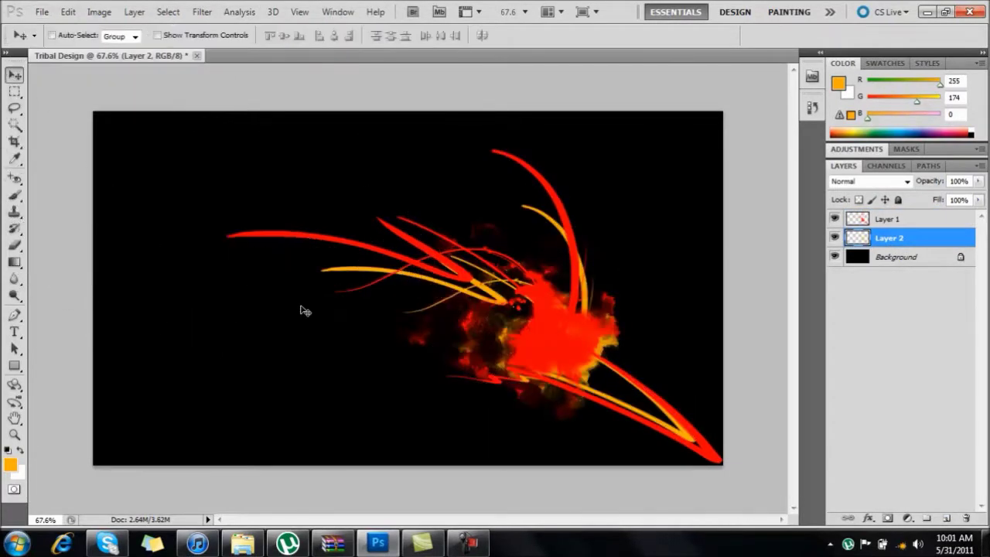
pyautogui.click(14, 193)
pyautogui.click(73, 35)
pyautogui.scroll(2, 60, 238)
# Step: Try the 1500 brush at 1399 px, then undo the stray orange stamp
pyautogui.click(87, 229)
pyautogui.click(73, 36)
pyautogui.click(73, 35)
pyautogui.moveTo(157, 75); pyautogui.dragTo(160, 76)
pyautogui.press('Return')
pyautogui.click(160, 77)
pyautogui.hotkey('ctrl', 'z')
# Step: Add a new layer above Background and stamp a large grey brush mark
pyautogui.click(913, 257)
pyautogui.click(946, 517)
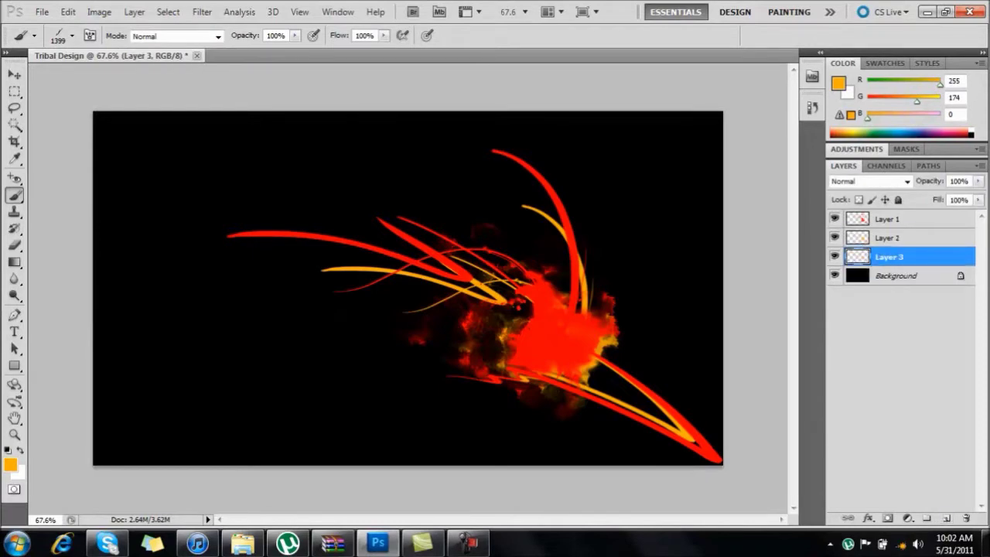
pyautogui.click(11, 462)
pyautogui.click(312, 239)
pyautogui.click(634, 117)
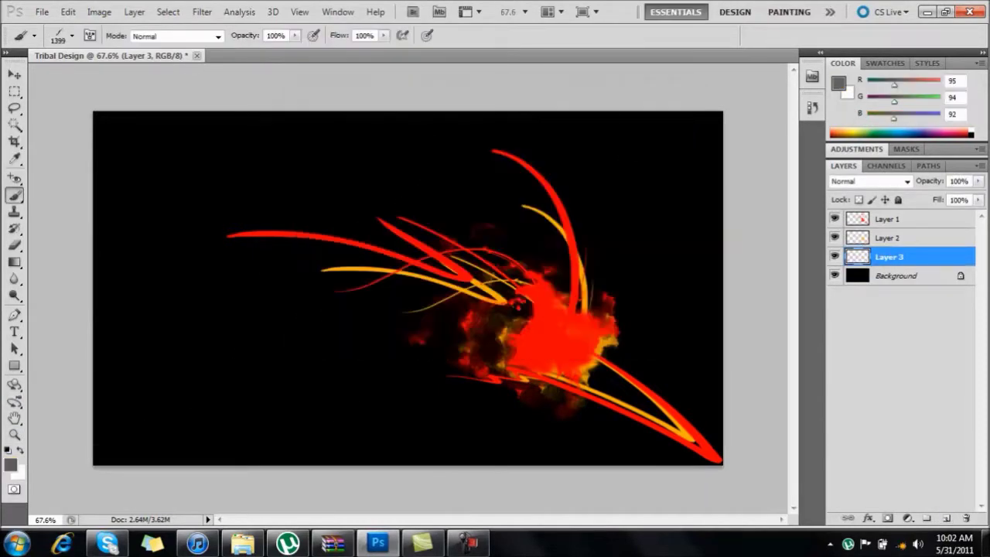
pyautogui.click(371, 294)
pyautogui.click(10, 464)
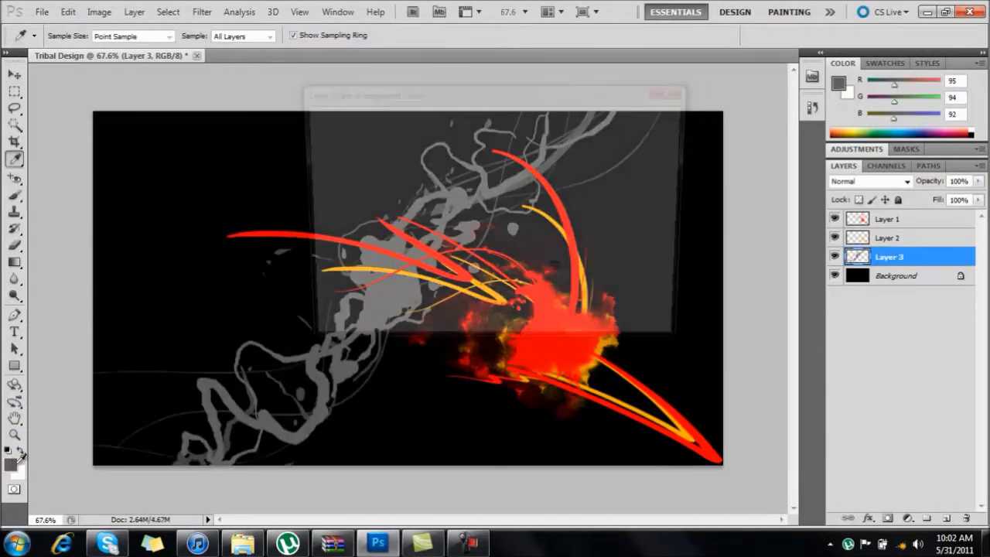
pyautogui.click(617, 120)
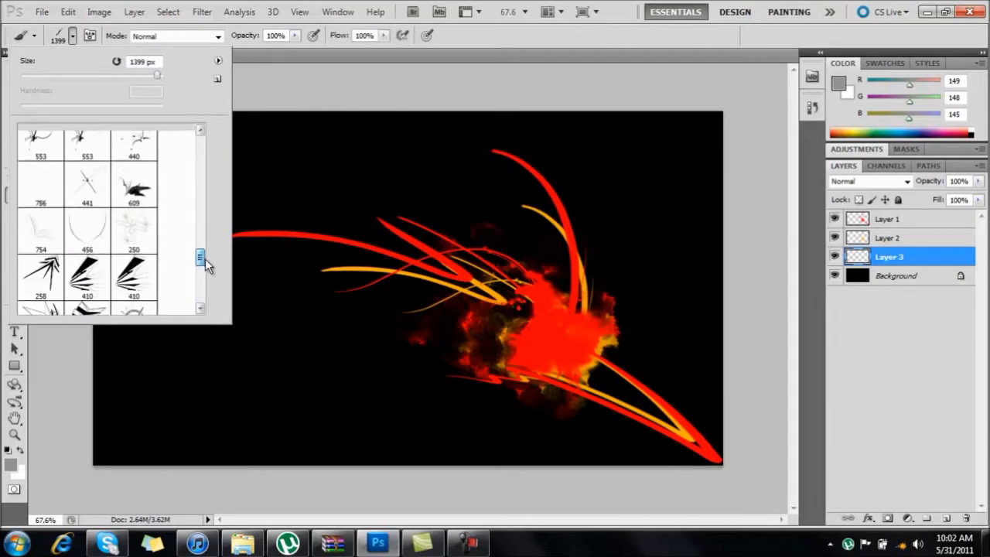
# Step: Stamp the 258 chevron brush at 504 px in white on the canvas
pyautogui.moveTo(203, 275); pyautogui.dragTo(201, 260)
pyautogui.click(40, 254)
pyautogui.click(72, 37)
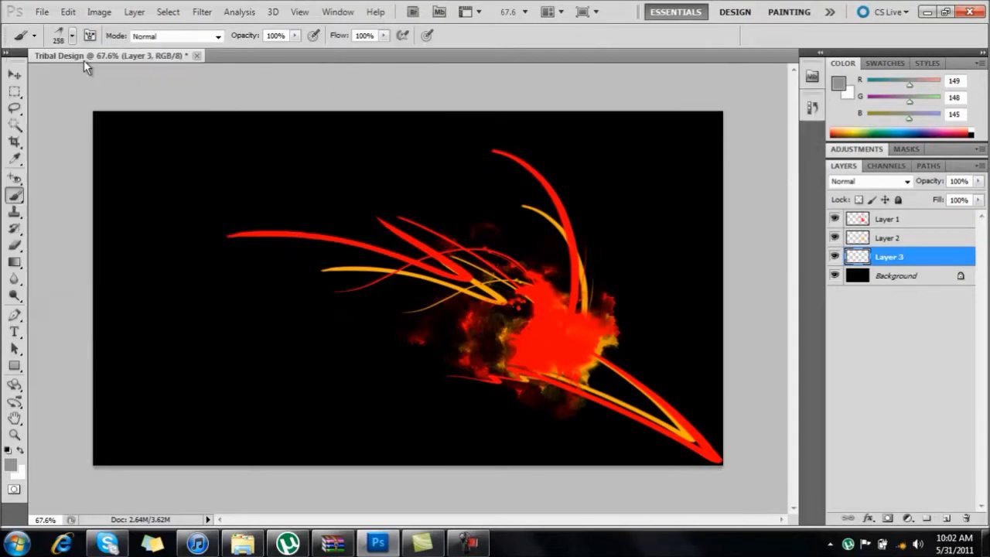
pyautogui.click(68, 38)
pyautogui.moveTo(140, 75); pyautogui.dragTo(146, 75)
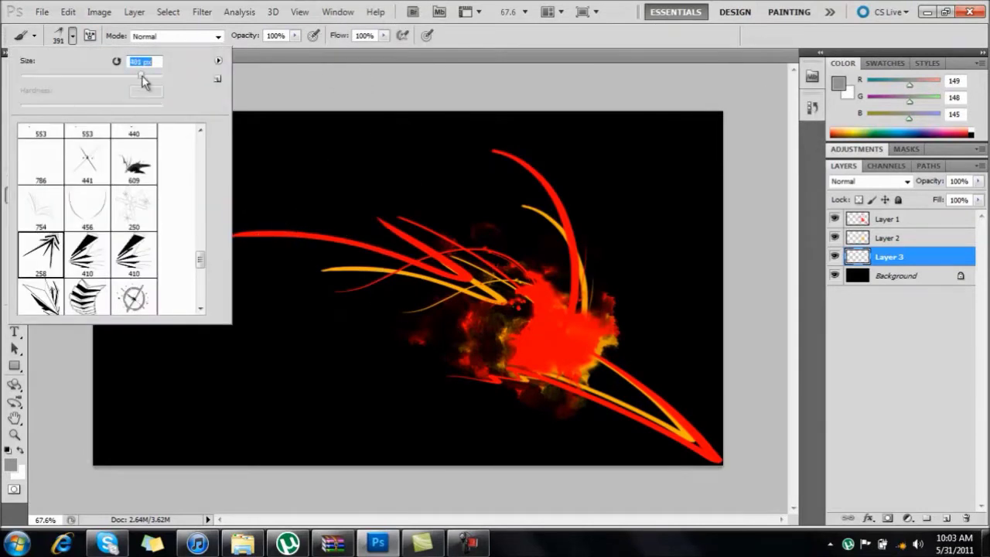
pyautogui.press('Return')
pyautogui.click(21, 451)
pyautogui.click(232, 255)
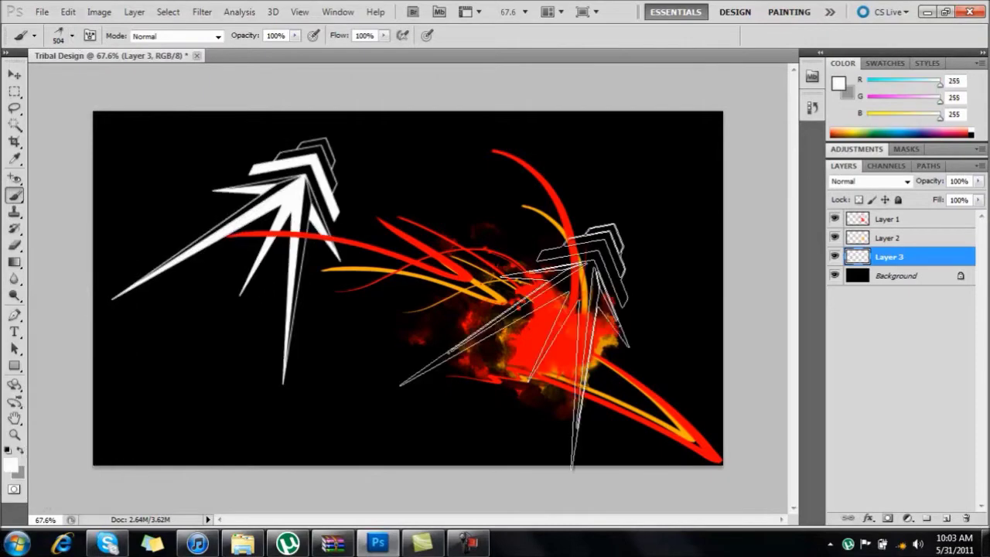
# Step: Rotate the white chevron stamp and place it in the top-left corner
pyautogui.hotkey('ctrl', 't')
pyautogui.moveTo(376, 319)
pyautogui.mouseDown()
pyautogui.moveTo(233, 422)
pyautogui.moveTo(126, 388)
pyautogui.mouseUp()
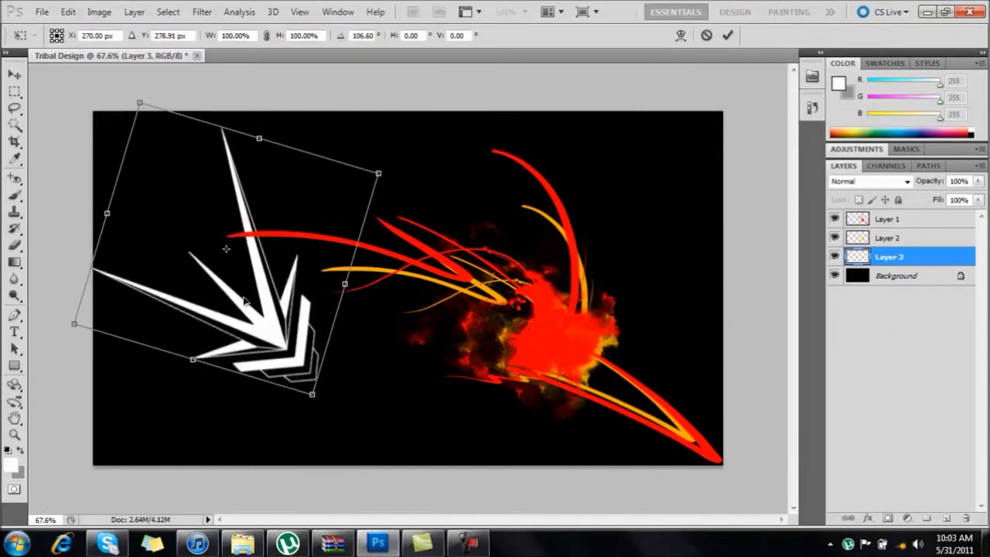
pyautogui.moveTo(291, 369); pyautogui.dragTo(130, 154)
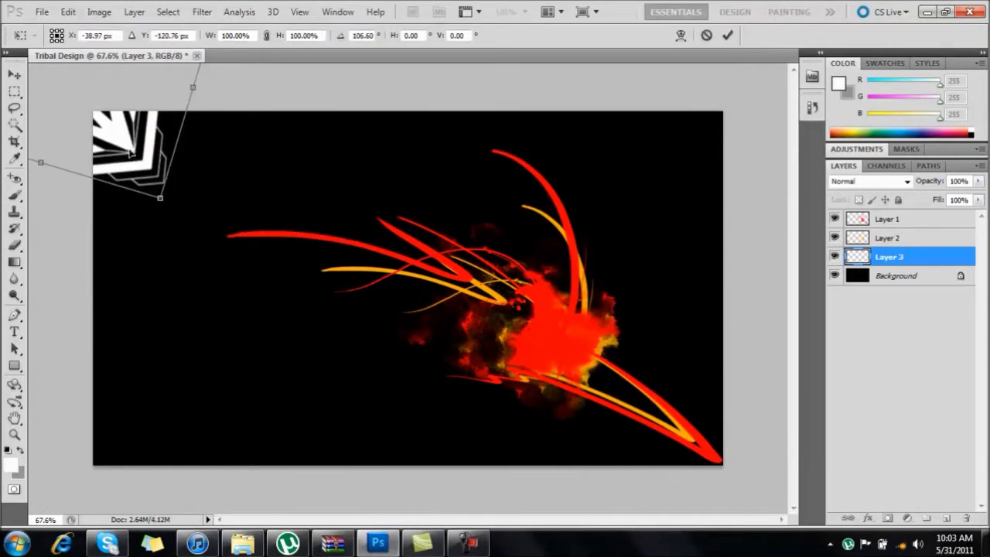
pyautogui.press('Return')
# Step: Duplicate the chevron layer, flip the copy horizontally and place it top-right
pyautogui.moveTo(889, 256); pyautogui.dragTo(948, 518)
pyautogui.press('v')
pyautogui.moveTo(127, 150); pyautogui.dragTo(650, 163)
pyautogui.hotkey('ctrl', 't')
pyautogui.rightClick(650, 162)
pyautogui.click(688, 368)
pyautogui.moveTo(510, 174); pyautogui.dragTo(689, 139)
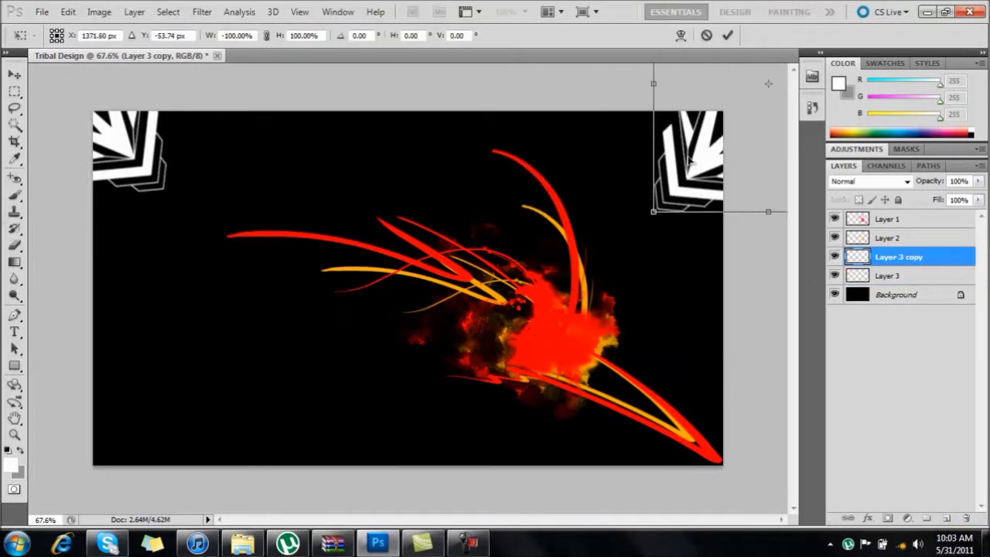
pyautogui.press('Return')
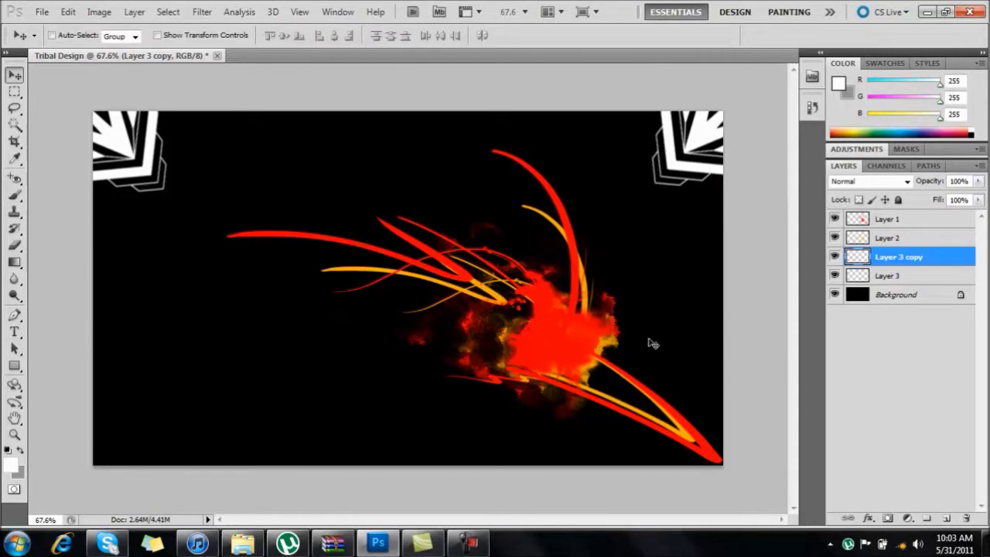
pyautogui.click(14, 195)
pyautogui.click(62, 36)
# Step: Try a white stamp with the 609 brush, then undo it
pyautogui.click(178, 299)
pyautogui.click(198, 442)
pyautogui.hotkey('ctrl', 'z')
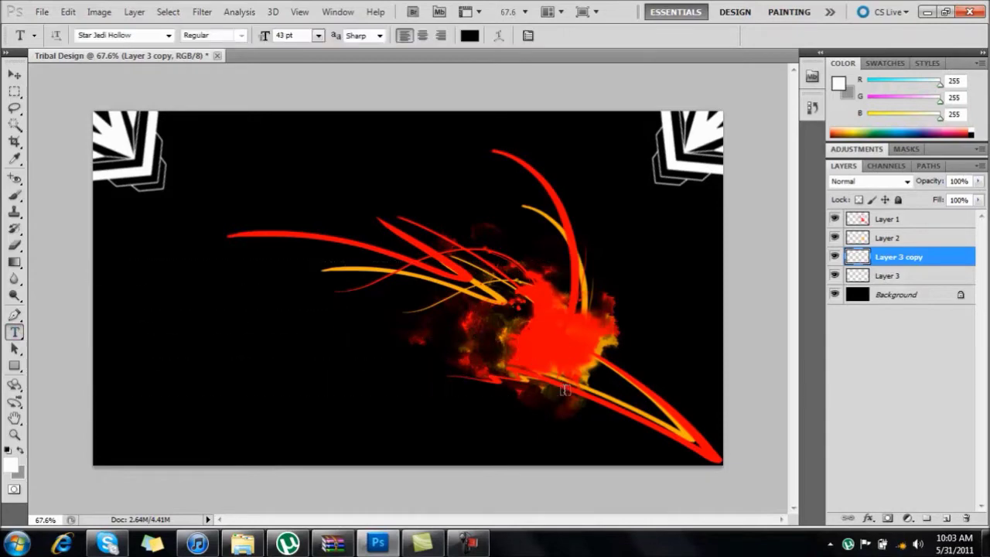
# Step: Create a text box and type KENNEY in the Sickness font, 72 pt, white
pyautogui.moveTo(564, 390); pyautogui.dragTo(133, 261)
pyautogui.click(168, 35)
pyautogui.scroll(5, 259, 268)
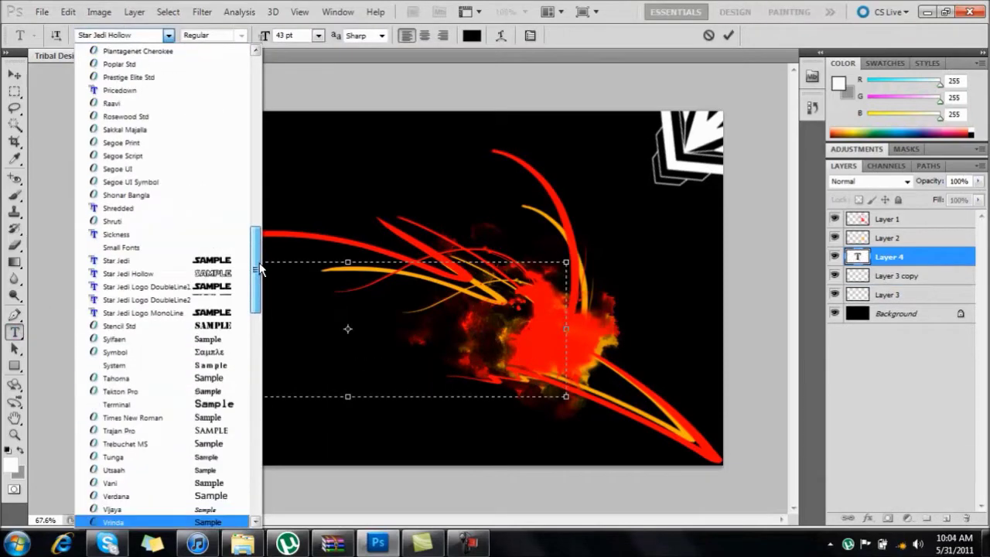
pyautogui.click(146, 234)
pyautogui.click(318, 35)
pyautogui.click(303, 280)
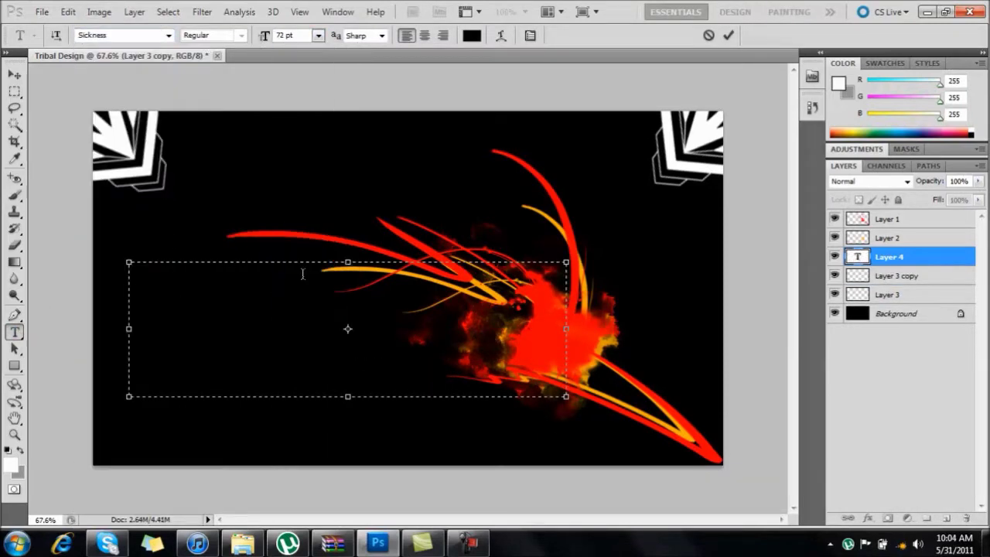
pyautogui.click(471, 34)
pyautogui.click(610, 119)
pyautogui.write('KENNEY.DO')
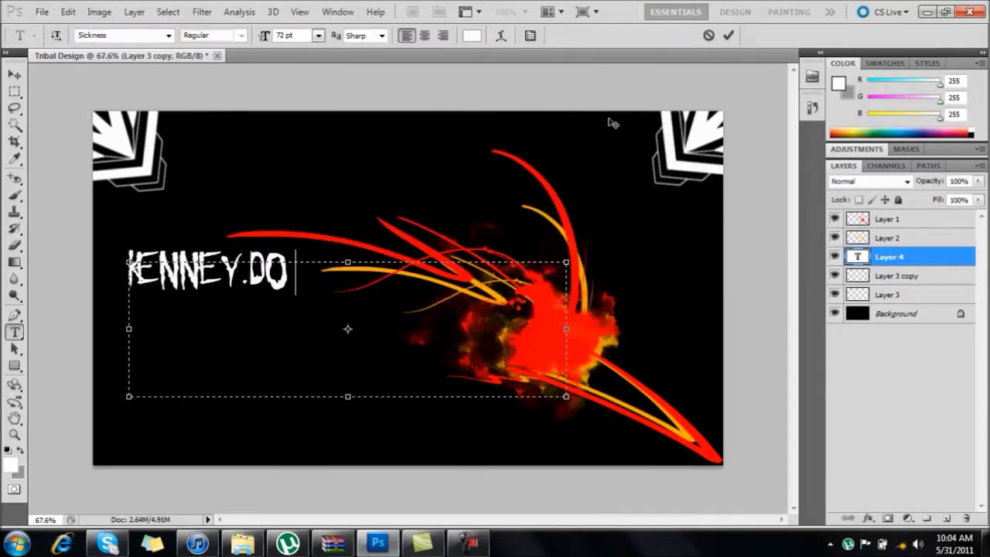
# Step: Cycle through fonts on the text, commit it, and nudge it down and right
pyautogui.hotkey('ctrl', 'a')
pyautogui.press('Down')
pyautogui.press('Down')
pyautogui.press('Down')
pyautogui.press('Down')
pyautogui.press('Down')
pyautogui.hotkey('ctrl', 'Return')
pyautogui.press('v')
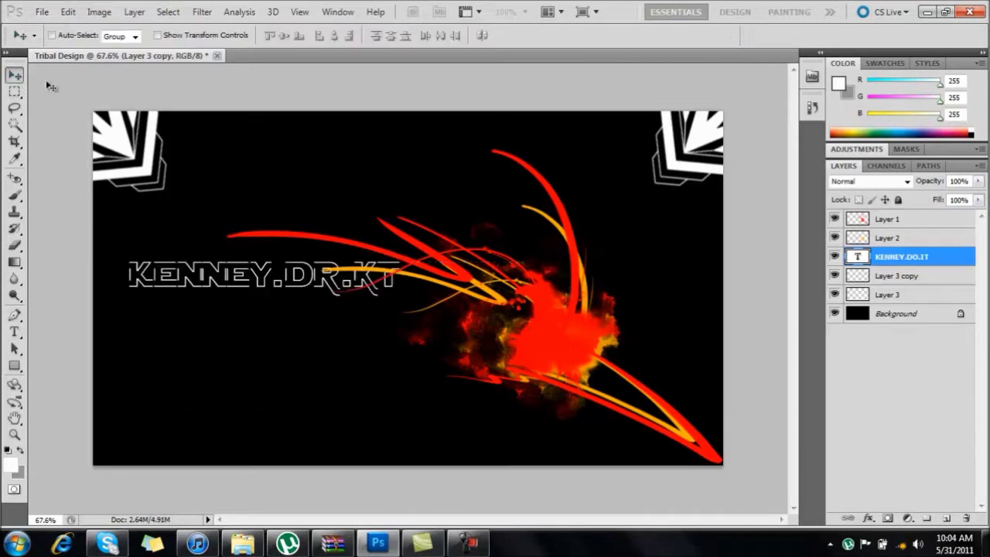
pyautogui.moveTo(278, 282); pyautogui.dragTo(286, 300)
pyautogui.press('t')
pyautogui.click(359, 312)
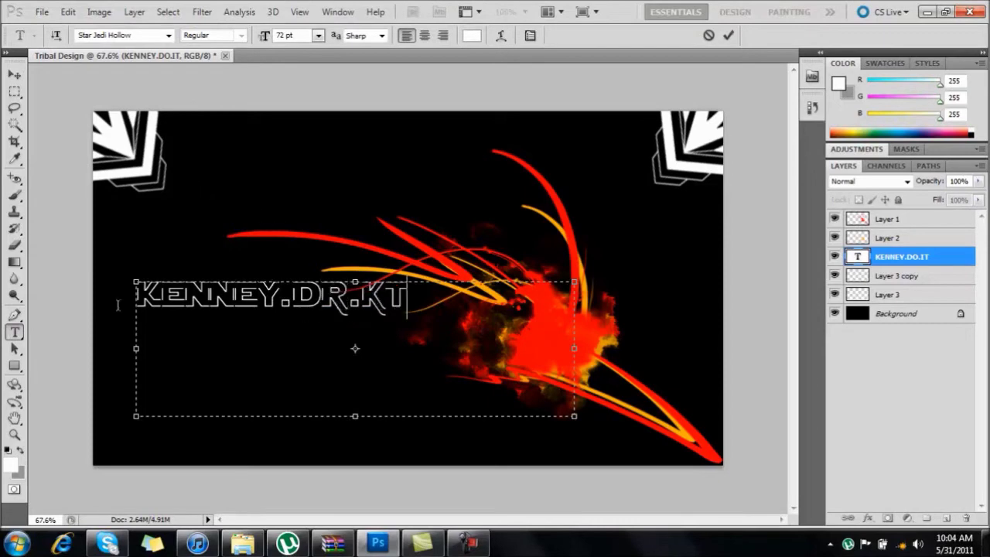
# Step: Change the text's font, trying Pricedown and then another, and reposition it
pyautogui.hotkey('ctrl', 'a')
pyautogui.click(168, 35)
pyautogui.scroll(9, 186, 193)
pyautogui.click(207, 141)
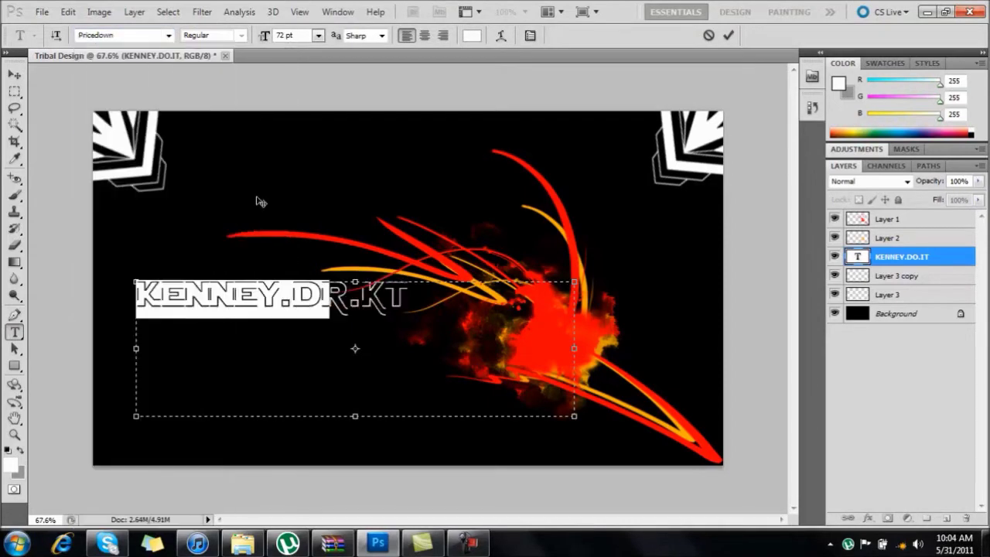
pyautogui.click(168, 35)
pyautogui.scroll(3, 249, 160)
pyautogui.scroll(3, 235, 155)
pyautogui.scroll(3, 234, 155)
pyautogui.click(229, 217)
pyautogui.hotkey('ctrl', 'Return')
pyautogui.press('v')
pyautogui.moveTo(333, 305)
pyautogui.mouseDown()
pyautogui.moveTo(381, 292)
pyautogui.moveTo(393, 275)
pyautogui.mouseUp()
# Step: Move the text layer to the top of the stack and enlarge it to 96 pt
pyautogui.moveTo(901, 256); pyautogui.dragTo(901, 216)
pyautogui.doubleClick(857, 218)
pyautogui.hotkey('ctrl', 'shift', '.')
pyautogui.hotkey('ctrl', 'shift', '.')
pyautogui.hotkey('ctrl', 'shift', '.')
pyautogui.hotkey('ctrl', 'shift', '.')
pyautogui.hotkey('ctrl', 'shift', '.')
# Step: Give the text a Bevel and Emboss effect with Outer Bevel style and depth 93
pyautogui.click(15, 77)
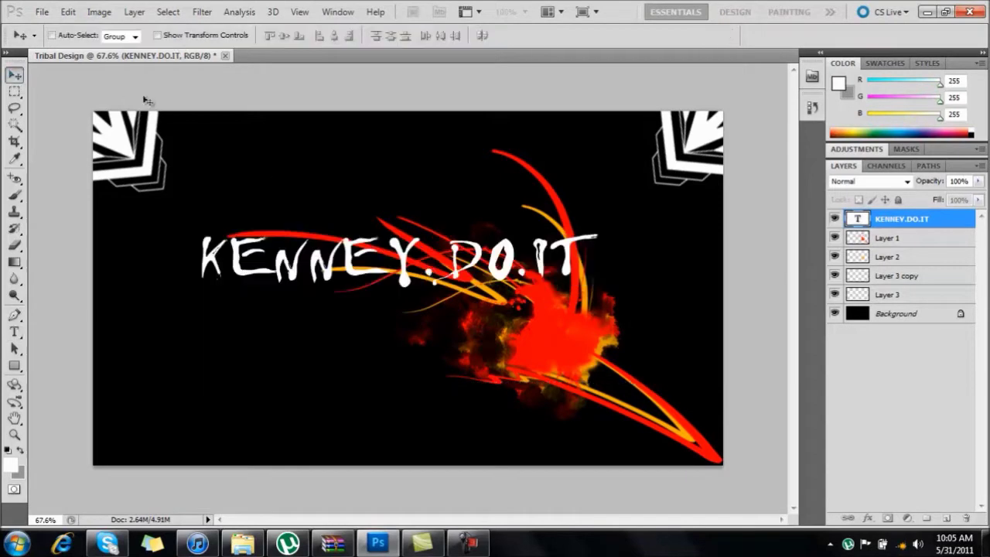
pyautogui.moveTo(437, 265); pyautogui.dragTo(396, 288)
pyautogui.click(868, 518)
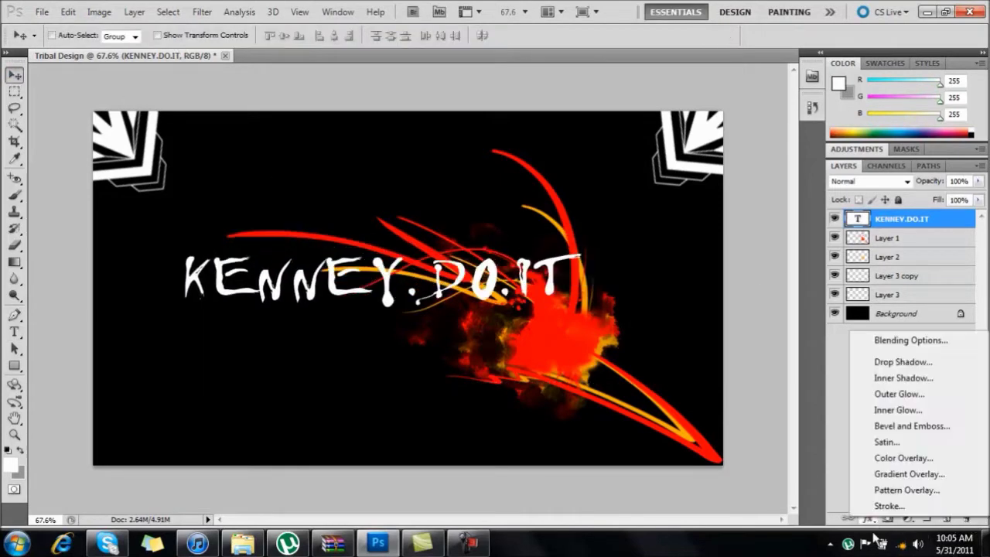
pyautogui.click(909, 427)
pyautogui.moveTo(456, 66); pyautogui.dragTo(790, 66)
pyautogui.moveTo(814, 176); pyautogui.dragTo(819, 180)
pyautogui.click(839, 114)
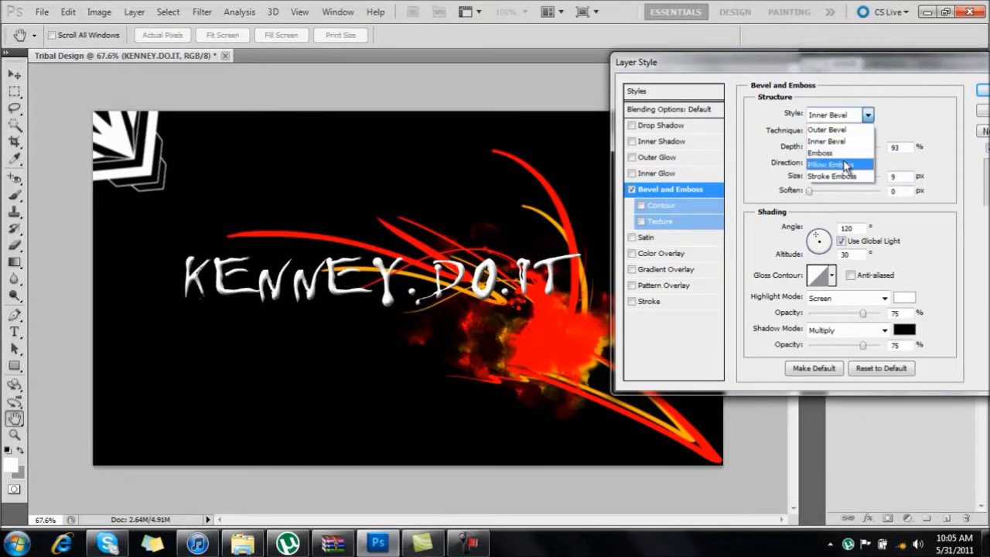
pyautogui.click(851, 163)
pyautogui.click(866, 114)
pyautogui.click(864, 126)
pyautogui.click(863, 133)
# Step: Enlarge the KENNEY.DO.IT text to 118 pt and move it up and left
pyautogui.click(982, 90)
pyautogui.doubleClick(147, 270)
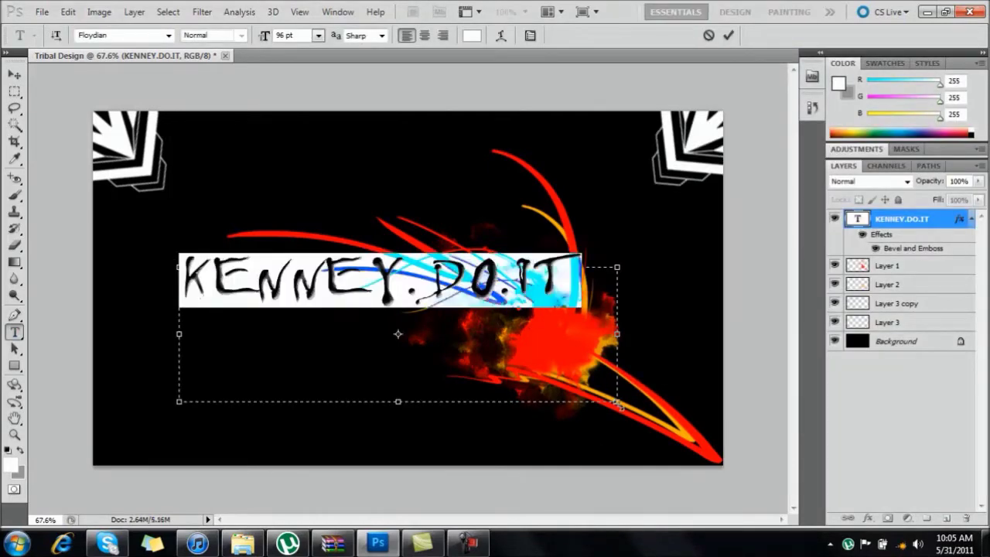
pyautogui.click(286, 35)
pyautogui.press('Up')
pyautogui.press('Up')
pyautogui.press('Up')
pyautogui.press('Up')
pyautogui.press('Up')
pyautogui.press('Up')
pyautogui.press('Up')
pyautogui.press('Up')
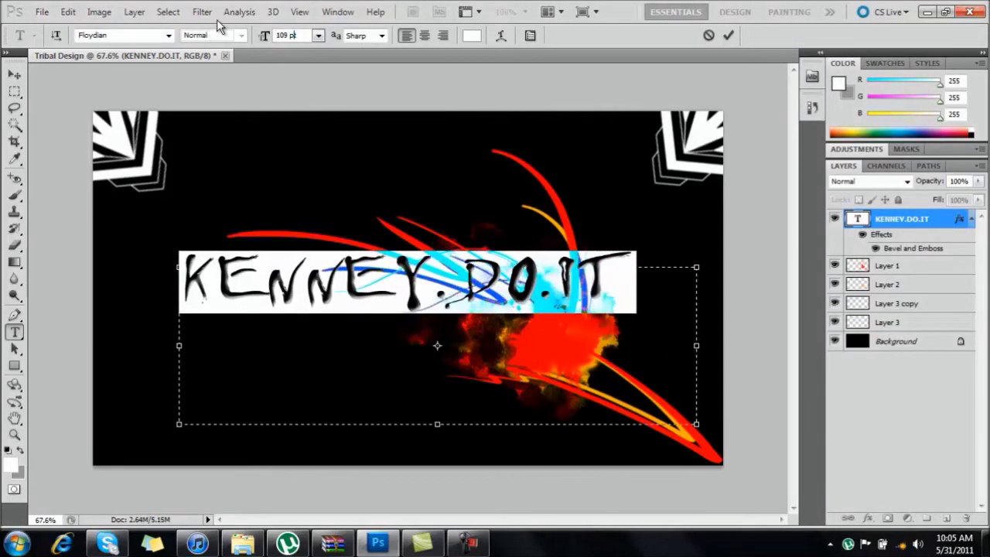
pyautogui.press('Up')
pyautogui.press('Up')
pyautogui.press('Up')
pyautogui.click(15, 75)
pyautogui.moveTo(402, 286)
pyautogui.mouseDown()
pyautogui.moveTo(370, 226)
pyautogui.moveTo(361, 259)
pyautogui.mouseUp()
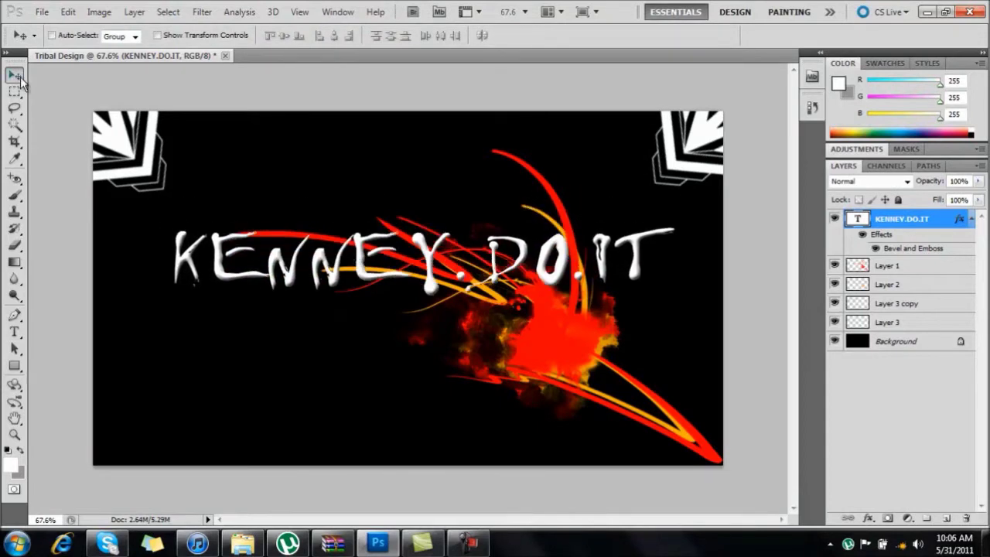
# Step: On a new layer above Layer 1, stamp a red tribal brush at upper left
pyautogui.click(892, 271)
pyautogui.click(946, 517)
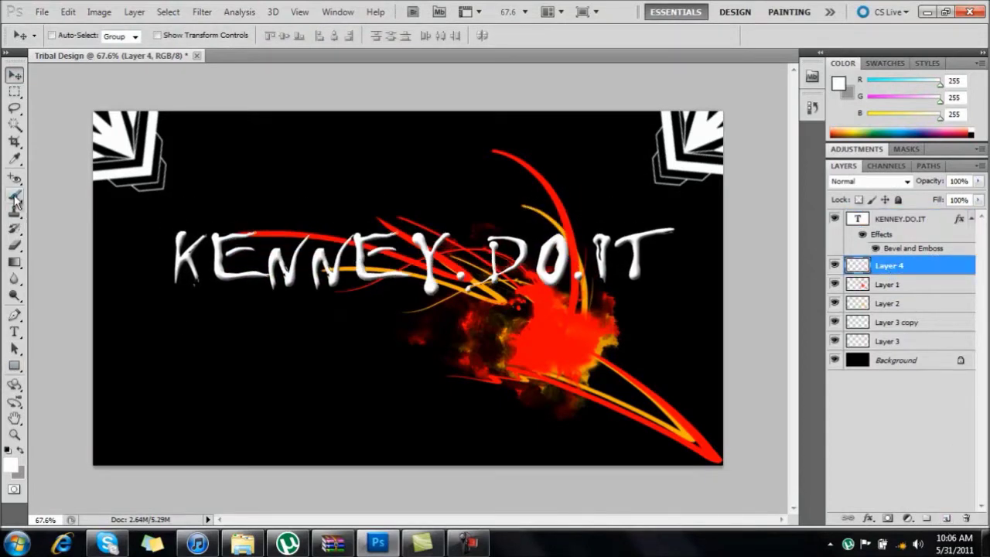
pyautogui.click(15, 194)
pyautogui.click(71, 35)
pyautogui.click(74, 36)
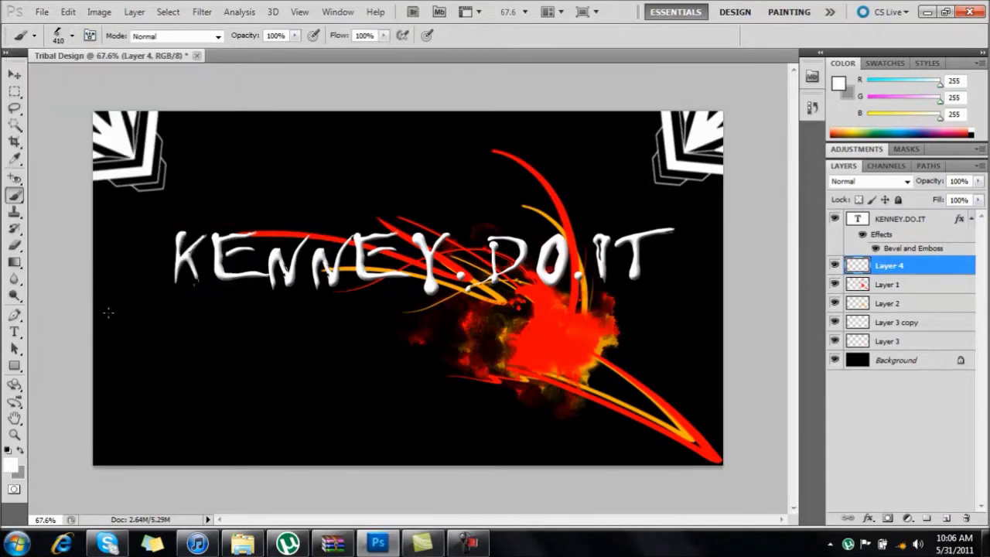
pyautogui.click(10, 464)
pyautogui.click(490, 127)
pyautogui.click(625, 120)
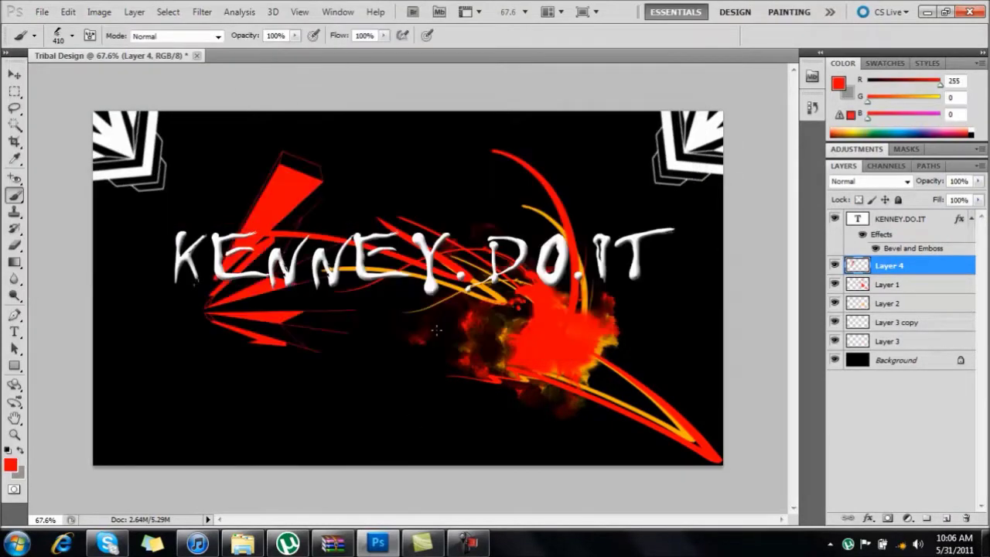
pyautogui.hotkey('ctrl', 'z')
pyautogui.click(183, 206)
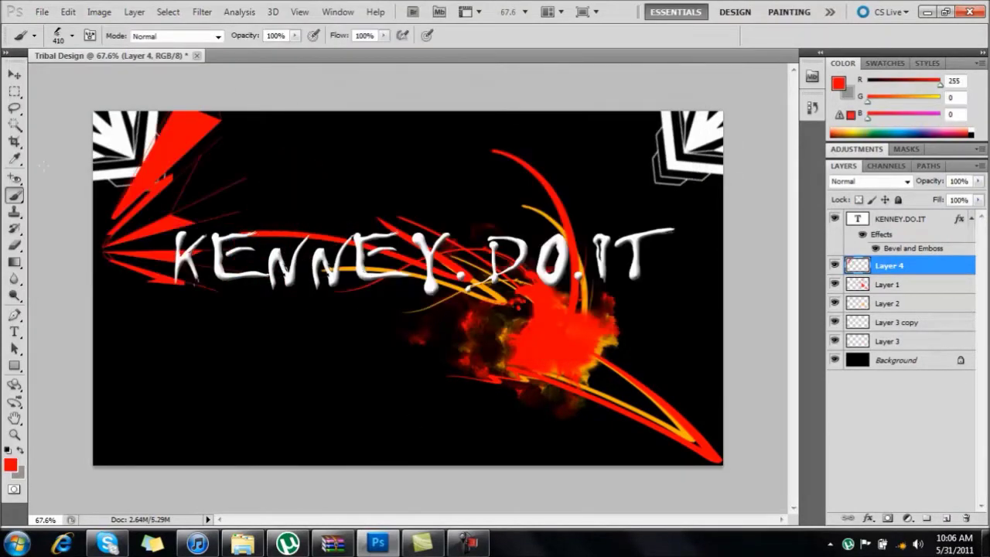
# Step: Scale, rotate and warp the red tribal strokes
pyautogui.press('v')
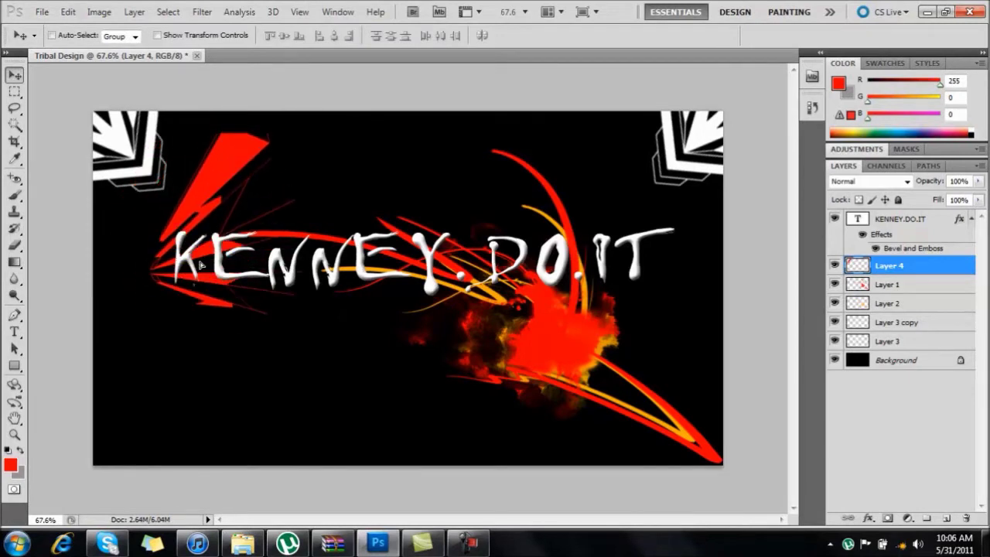
pyautogui.hotkey('ctrl', 't')
pyautogui.moveTo(283, 306)
pyautogui.mouseDown()
pyautogui.moveTo(295, 328)
pyautogui.moveTo(287, 333)
pyautogui.mouseUp()
pyautogui.rightClick(229, 162)
pyautogui.click(263, 283)
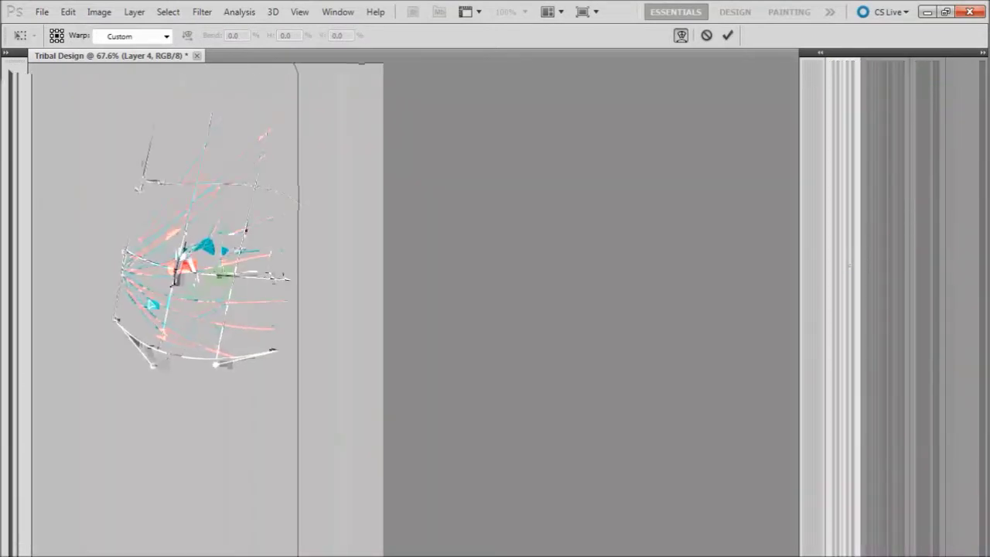
pyautogui.press('Return')
# Step: Duplicate the red strokes layer, flip the copy horizontally and move it right
pyautogui.moveTo(876, 273); pyautogui.dragTo(947, 518)
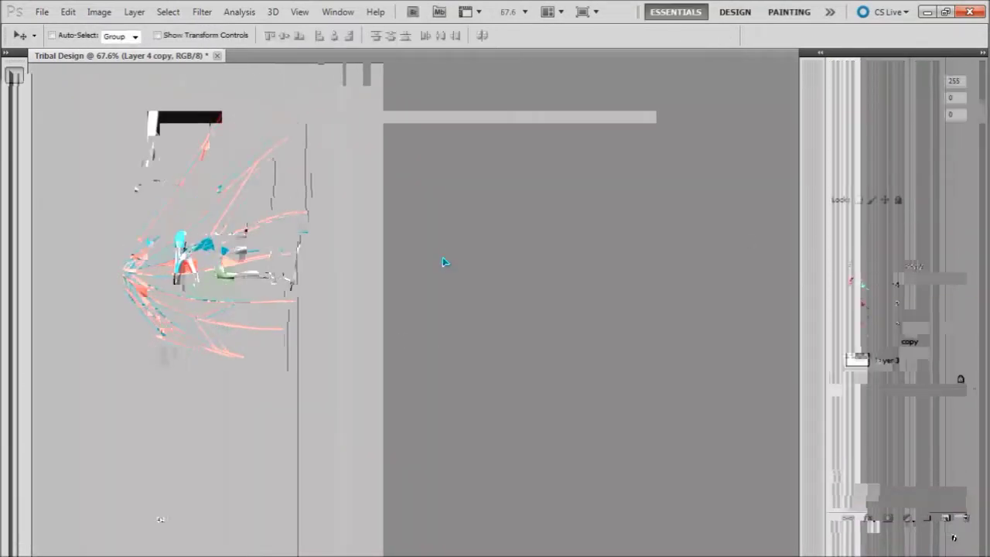
pyautogui.hotkey('ctrl', 't')
pyautogui.rightClick(472, 276)
pyautogui.click(524, 479)
pyautogui.moveTo(480, 324); pyautogui.dragTo(603, 334)
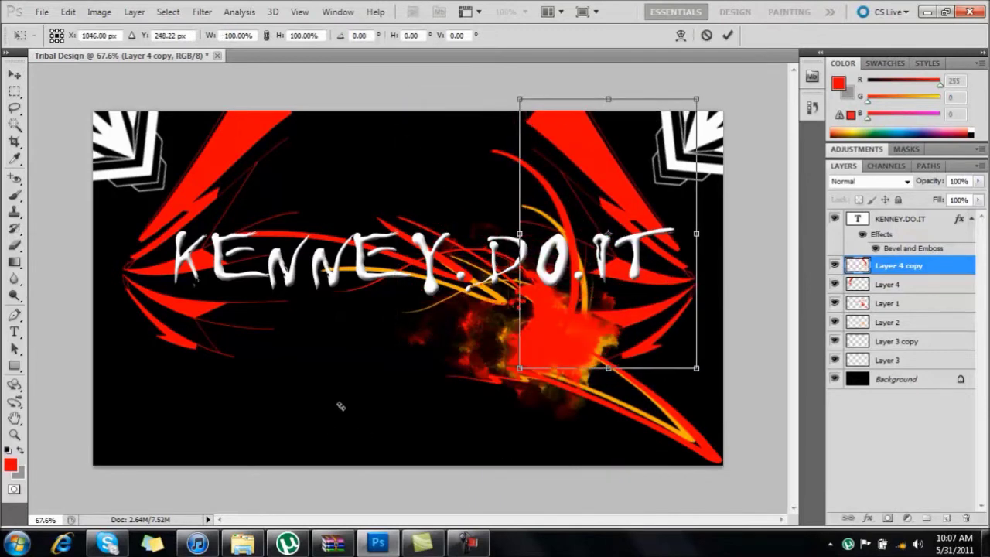
pyautogui.press('Return')
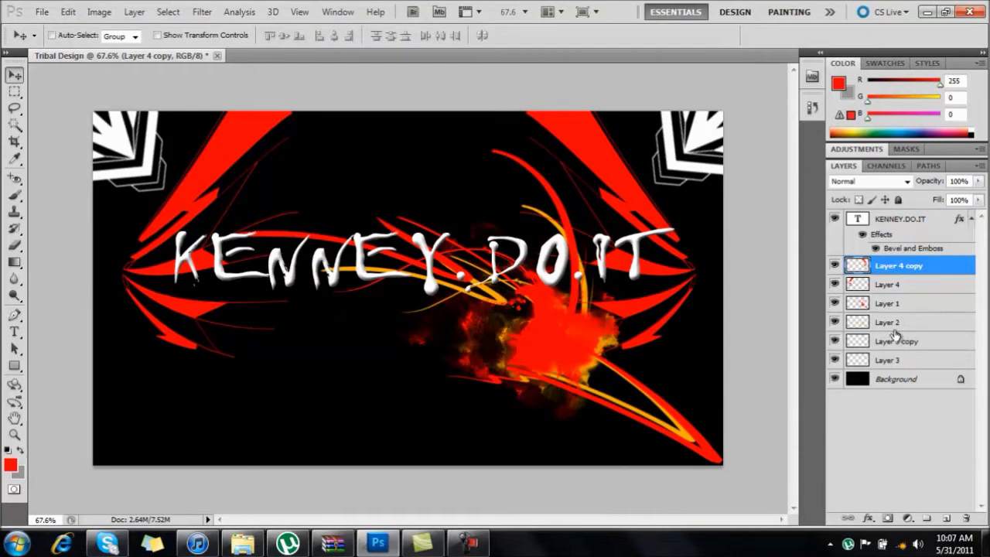
pyautogui.click(887, 305)
pyautogui.rightClick(857, 303)
pyautogui.click(856, 294)
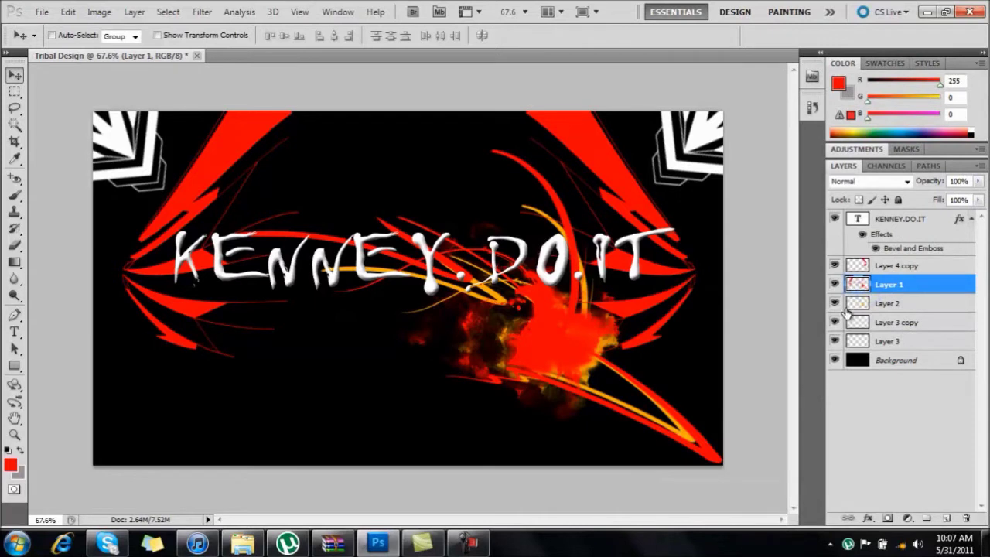
pyautogui.click(835, 285)
pyautogui.click(835, 287)
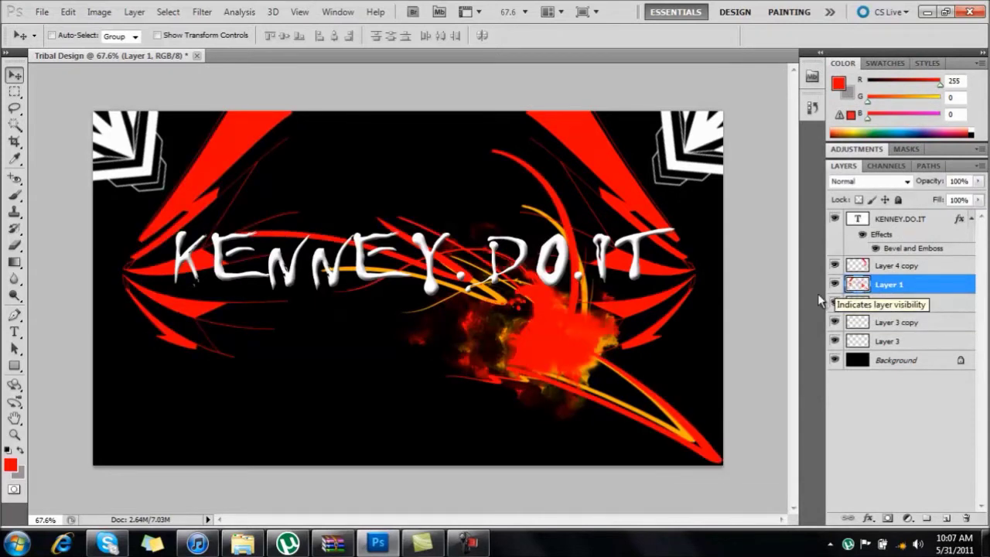
pyautogui.click(835, 303)
pyautogui.click(834, 303)
pyautogui.click(834, 285)
pyautogui.click(835, 284)
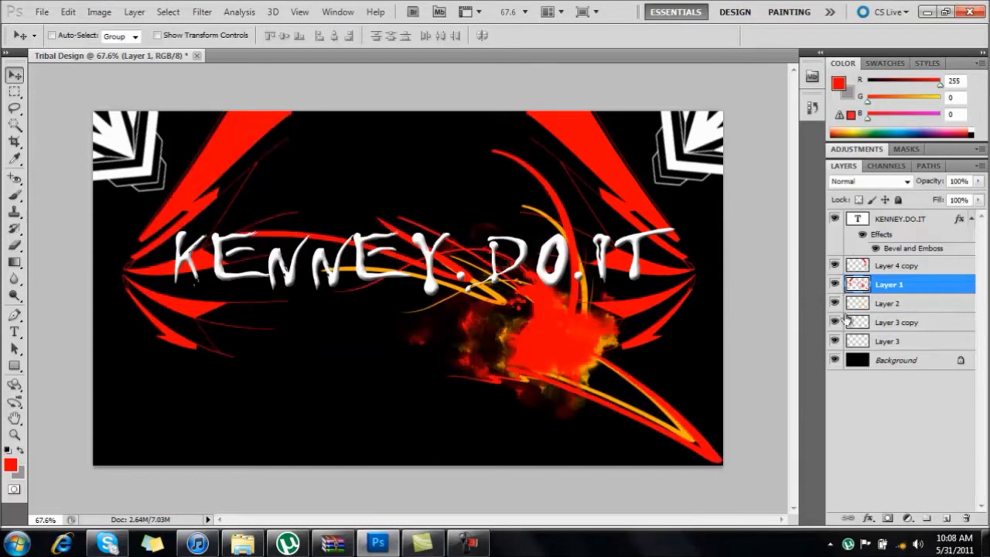
pyautogui.click(835, 323)
pyautogui.click(834, 323)
# Step: Duplicate the chevron and rotate it about 93° into the bottom-right corner
pyautogui.moveTo(897, 322); pyautogui.dragTo(947, 517)
pyautogui.moveTo(700, 158)
pyautogui.mouseDown()
pyautogui.moveTo(591, 420)
pyautogui.moveTo(464, 502)
pyautogui.mouseUp()
pyautogui.hotkey('ctrl', 't')
pyautogui.moveTo(499, 386)
pyautogui.mouseDown()
pyautogui.moveTo(702, 452)
pyautogui.moveTo(558, 306)
pyautogui.moveTo(680, 433)
pyautogui.moveTo(672, 426)
pyautogui.mouseUp()
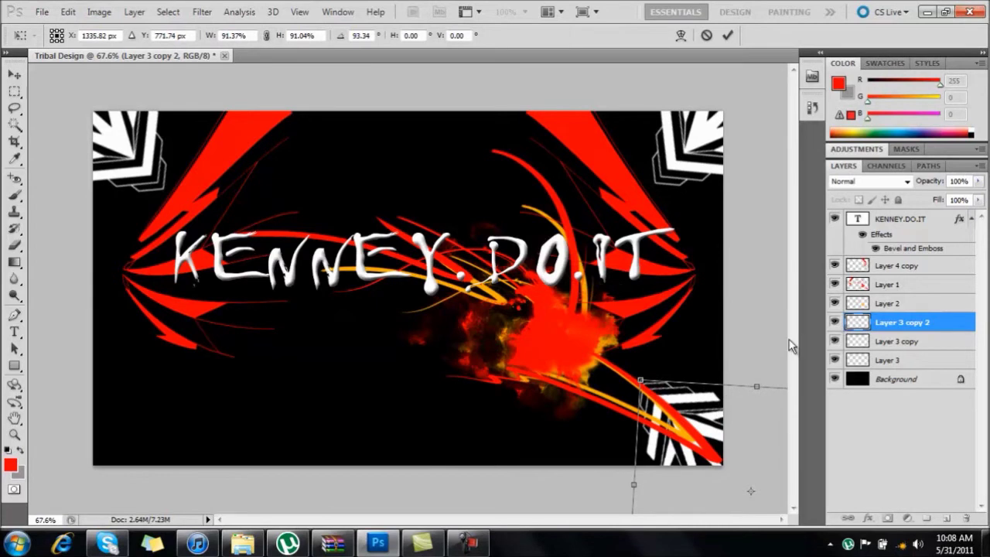
pyautogui.press('Return')
# Step: Duplicate the chevron again, flip it horizontally and place it in the bottom-left corner
pyautogui.moveTo(902, 322); pyautogui.dragTo(947, 517)
pyautogui.moveTo(680, 421); pyautogui.dragTo(243, 375)
pyautogui.rightClick(243, 376)
pyautogui.click(247, 381)
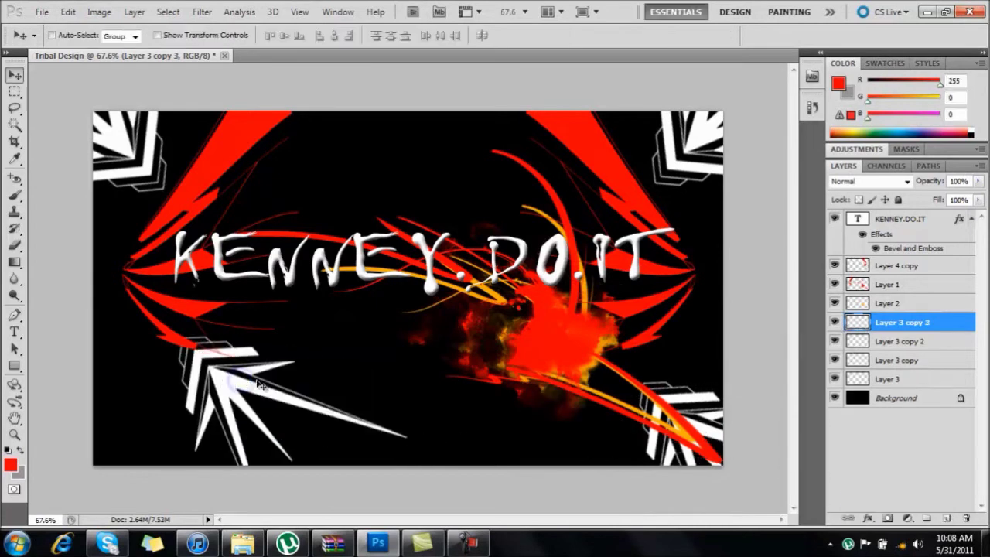
pyautogui.hotkey('ctrl', 't')
pyautogui.rightClick(255, 391)
pyautogui.click(306, 371)
pyautogui.moveTo(332, 396); pyautogui.dragTo(106, 447)
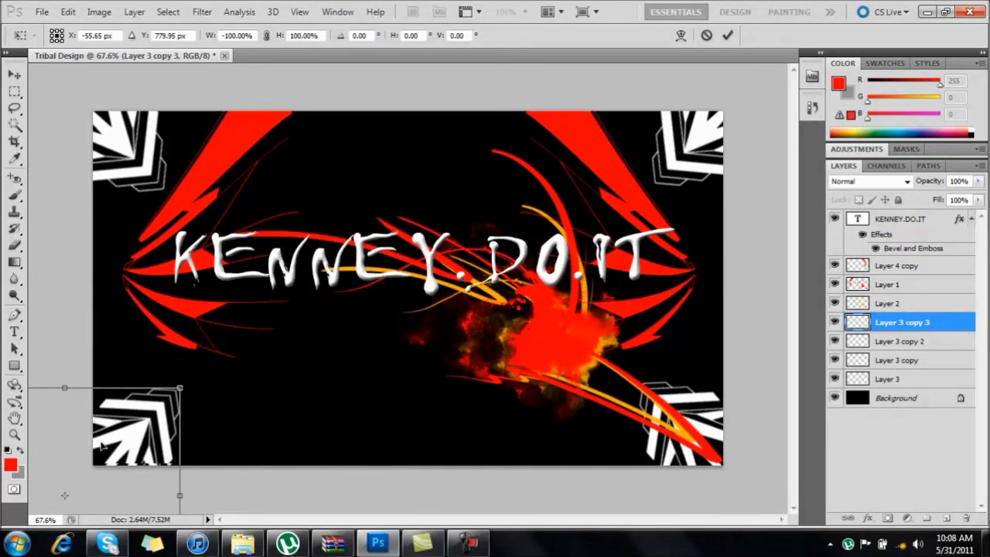
pyautogui.press('Return')
pyautogui.click(872, 379)
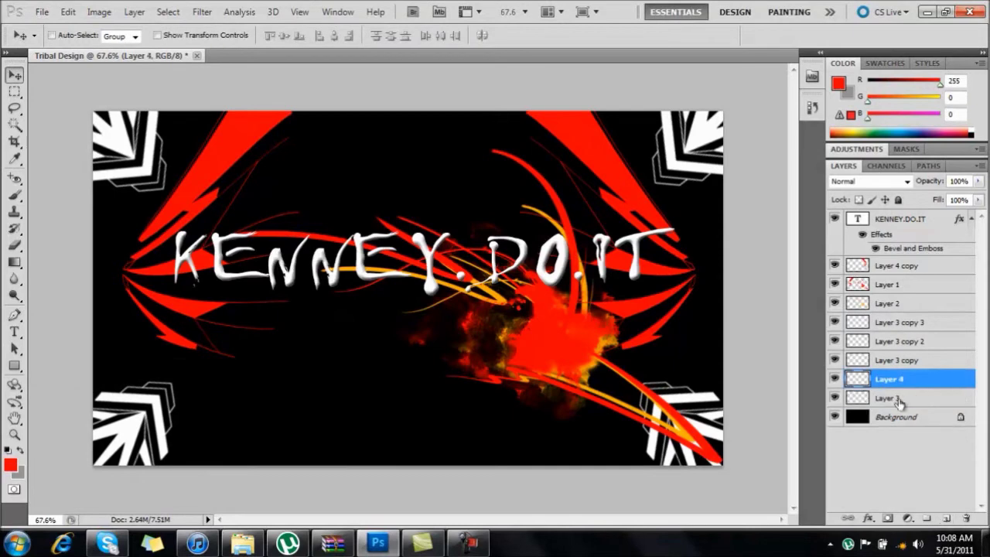
# Step: Add a new layer above the background and try a first gradient on it
pyautogui.keyDown('ctrl'); pyautogui.click(945, 518); pyautogui.keyUp('ctrl')
pyautogui.click(17, 471)
pyautogui.press('Escape')
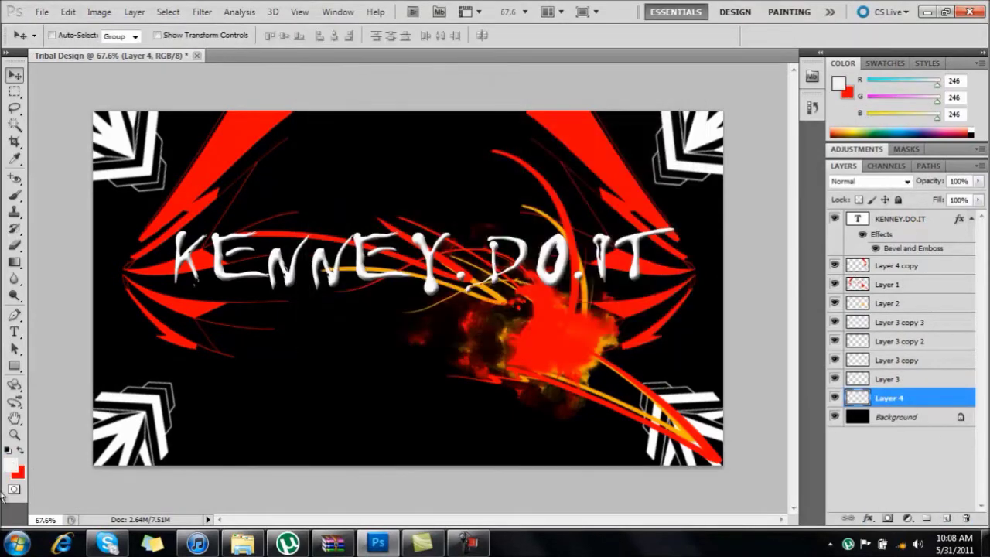
pyautogui.click(14, 263)
pyautogui.moveTo(154, 441); pyautogui.dragTo(357, 323)
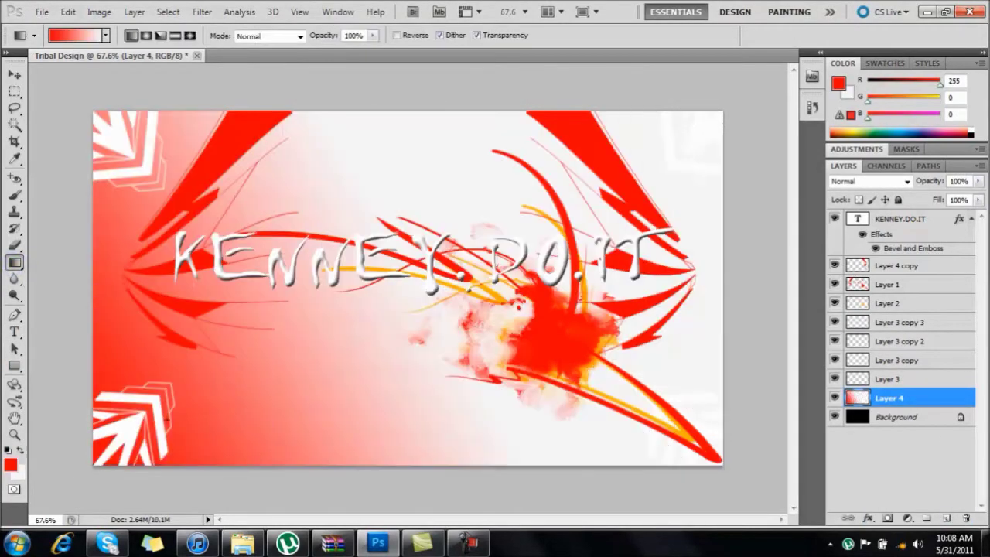
pyautogui.hotkey('ctrl', 'z')
pyautogui.moveTo(387, 276); pyautogui.dragTo(407, 492)
# Step: Set the colours to red and pure black
pyautogui.keyDown('alt'); pyautogui.click(420, 295); pyautogui.keyUp('alt')
pyautogui.hotkey('ctrl', 'z')
pyautogui.click(11, 464)
pyautogui.click(307, 290)
pyautogui.click(300, 321)
pyautogui.press('Return')
pyautogui.click(21, 451)
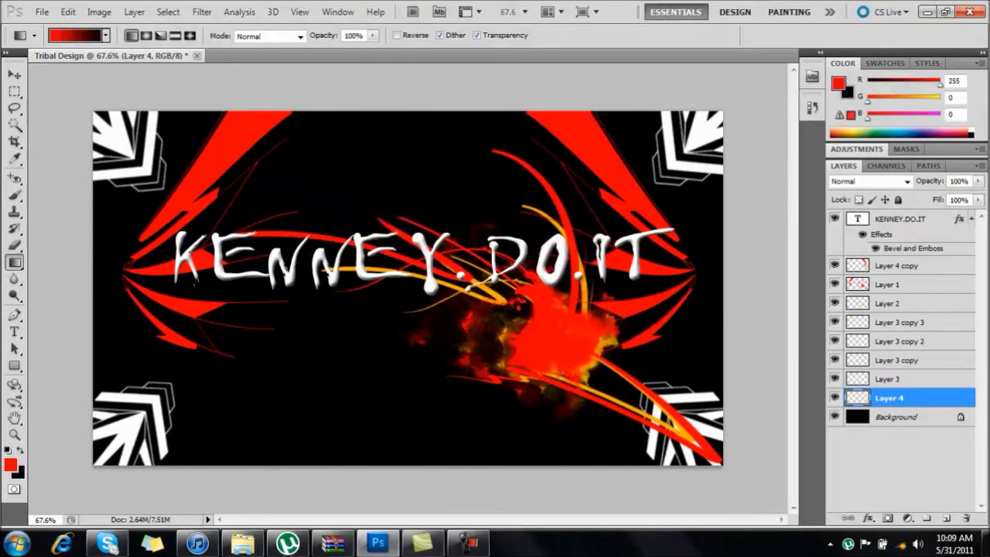
# Step: Draw a red gradient fading from bottom-right to upper-left, then add Layer 5 with another red-to-black gradient
pyautogui.moveTo(324, 481); pyautogui.dragTo(379, 206)
pyautogui.hotkey('ctrl', 'z')
pyautogui.moveTo(94, 325); pyautogui.dragTo(294, 325)
pyautogui.moveTo(724, 286); pyautogui.dragTo(608, 286)
pyautogui.hotkey('ctrl', 'z')
pyautogui.hotkey('ctrl', 'z')
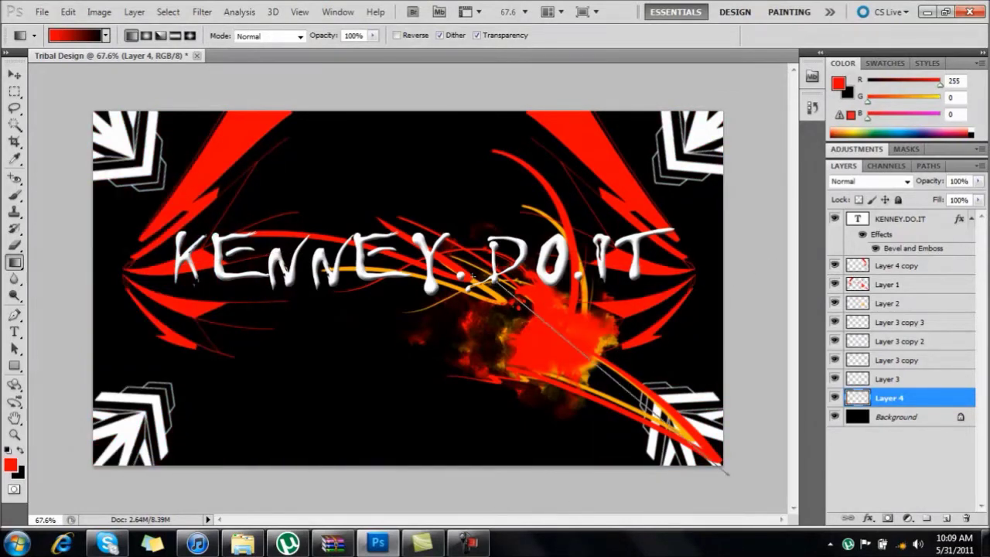
pyautogui.moveTo(725, 469); pyautogui.dragTo(471, 276)
pyautogui.hotkey('ctrl', 'z')
pyautogui.moveTo(372, 294); pyautogui.dragTo(101, 116)
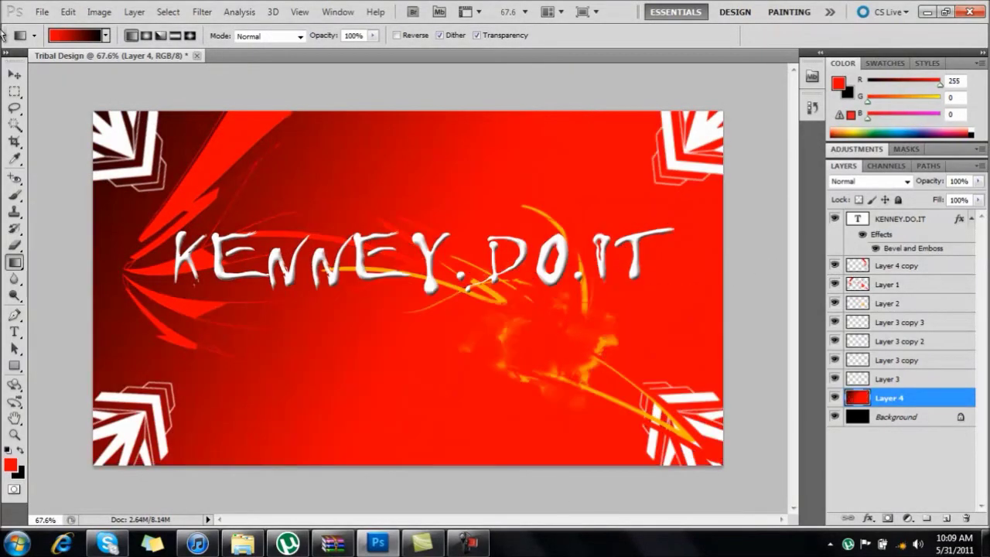
pyautogui.hotkey('ctrl', 'z')
pyautogui.moveTo(702, 469); pyautogui.dragTo(479, 286)
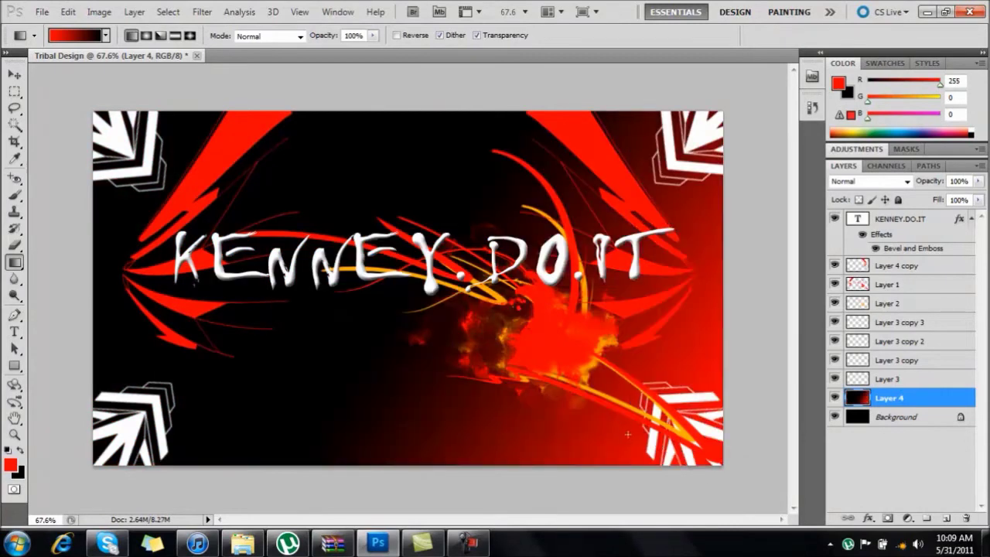
pyautogui.click(946, 517)
pyautogui.moveTo(98, 114); pyautogui.dragTo(280, 273)
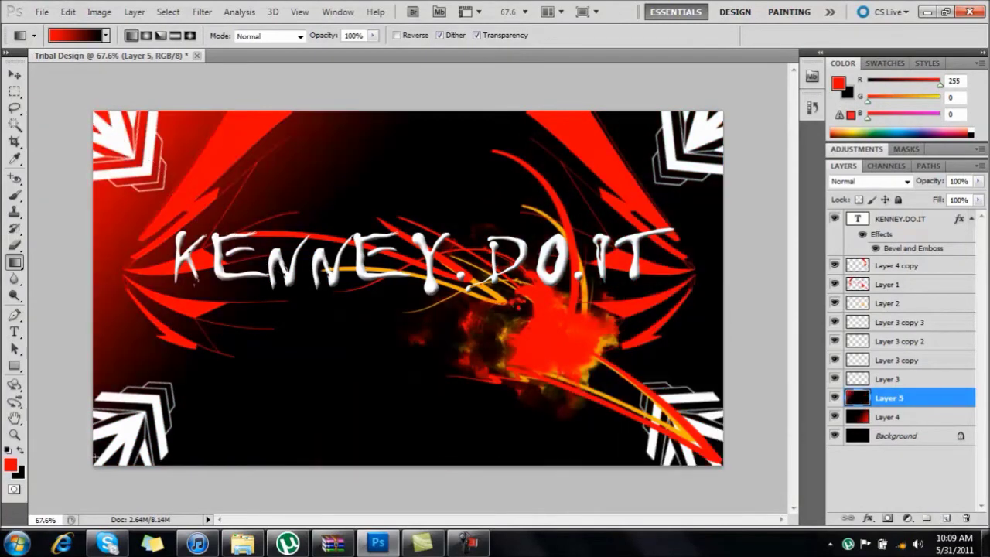
# Step: Erase the lower and right parts of Layer 5's black gradient so red shows through
pyautogui.press('e')
pyautogui.moveTo(415, 376)
pyautogui.mouseDown()
pyautogui.moveTo(486, 435)
pyautogui.moveTo(294, 418)
pyautogui.mouseUp()
pyautogui.moveTo(533, 232); pyautogui.dragTo(783, 330)
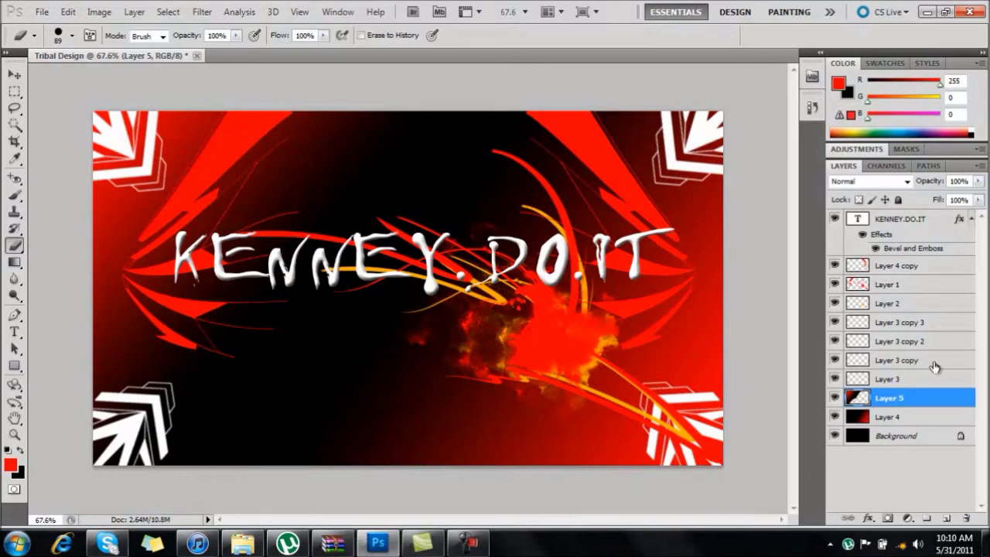
pyautogui.click(854, 360)
pyautogui.press('w')
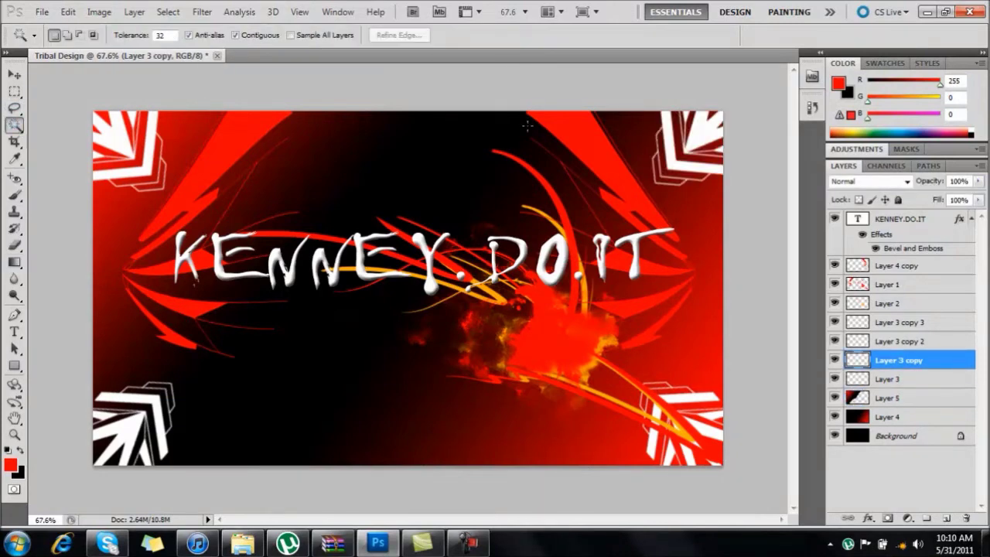
pyautogui.click(879, 418)
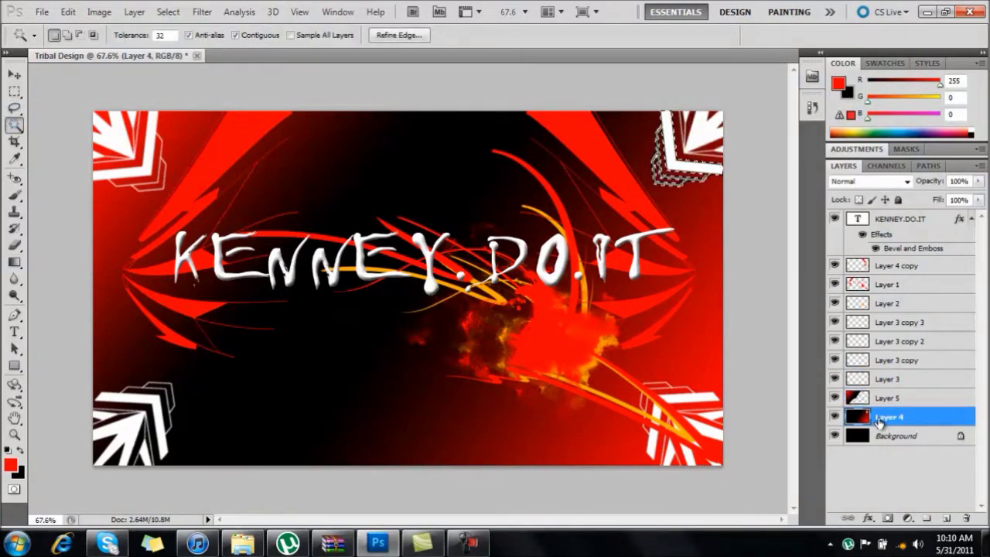
pyautogui.click(860, 323)
pyautogui.click(860, 361)
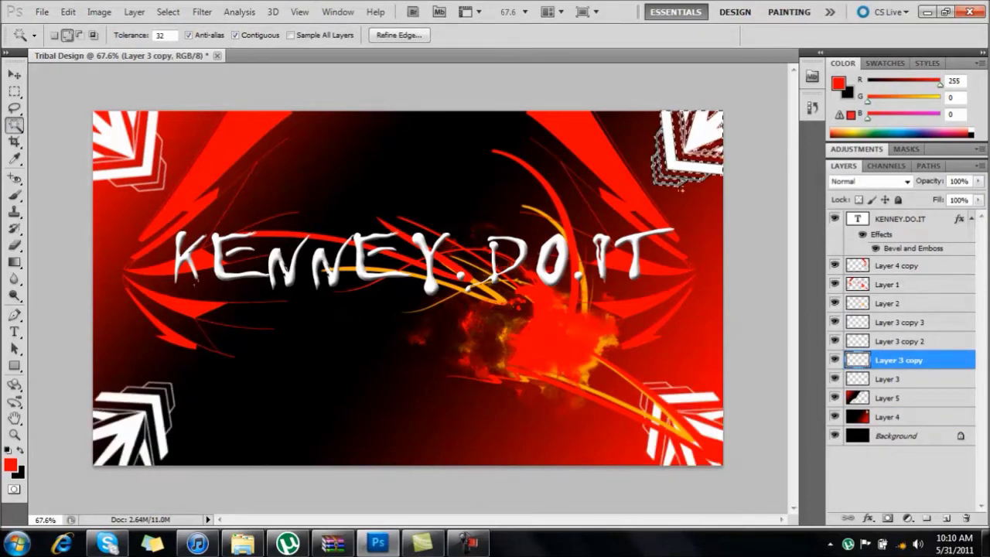
pyautogui.click(884, 419)
pyautogui.click(859, 361)
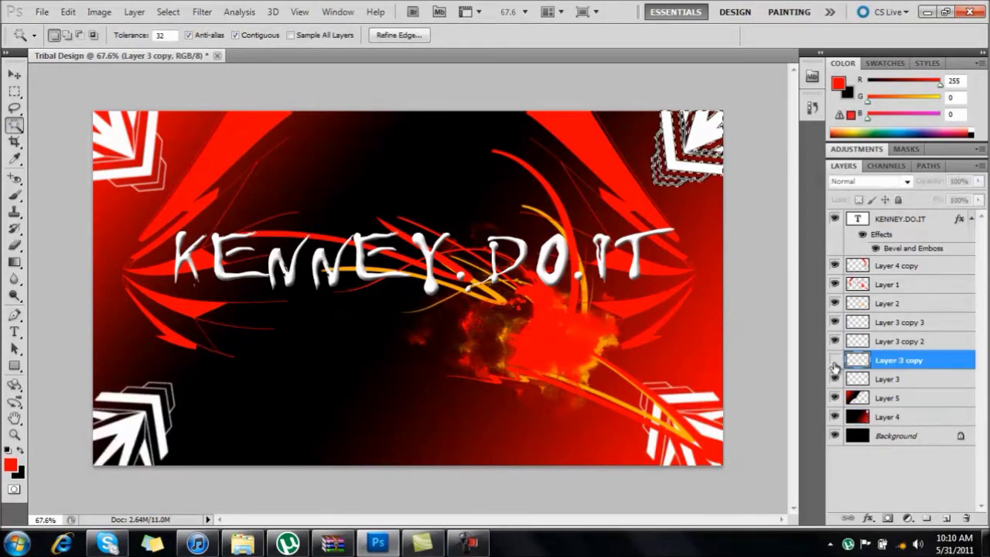
pyautogui.click(167, 11)
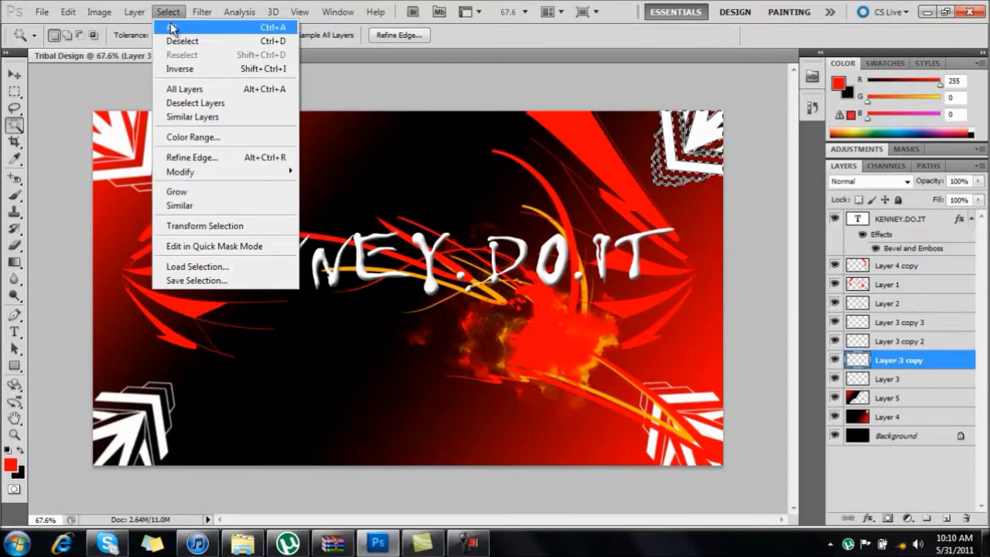
pyautogui.click(181, 40)
pyautogui.click(881, 341)
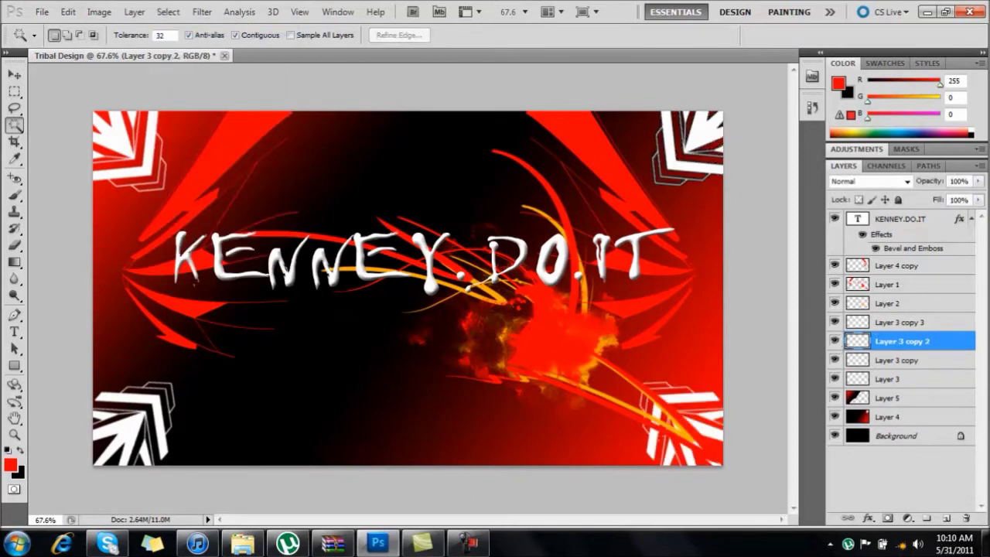
pyautogui.click(890, 417)
pyautogui.click(168, 12)
pyautogui.click(185, 40)
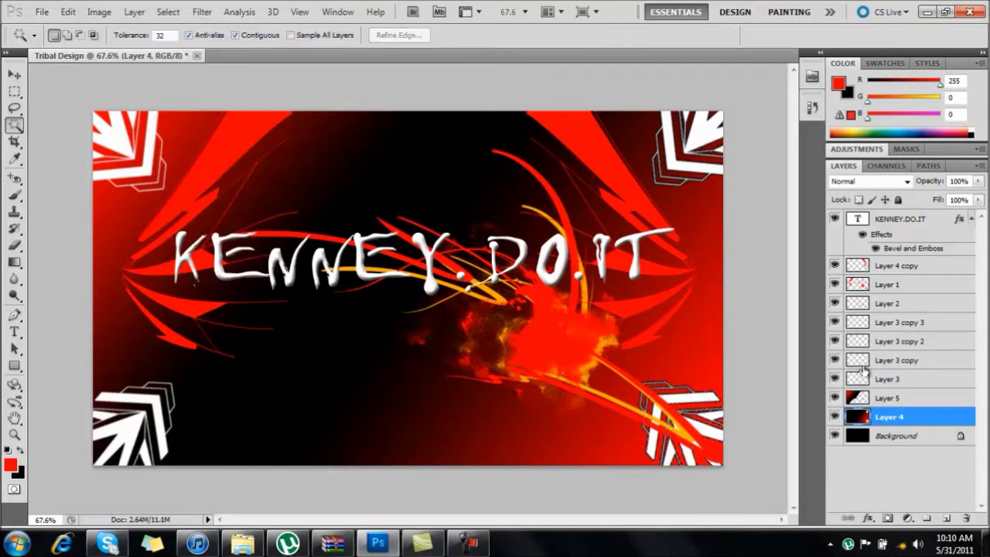
pyautogui.click(845, 323)
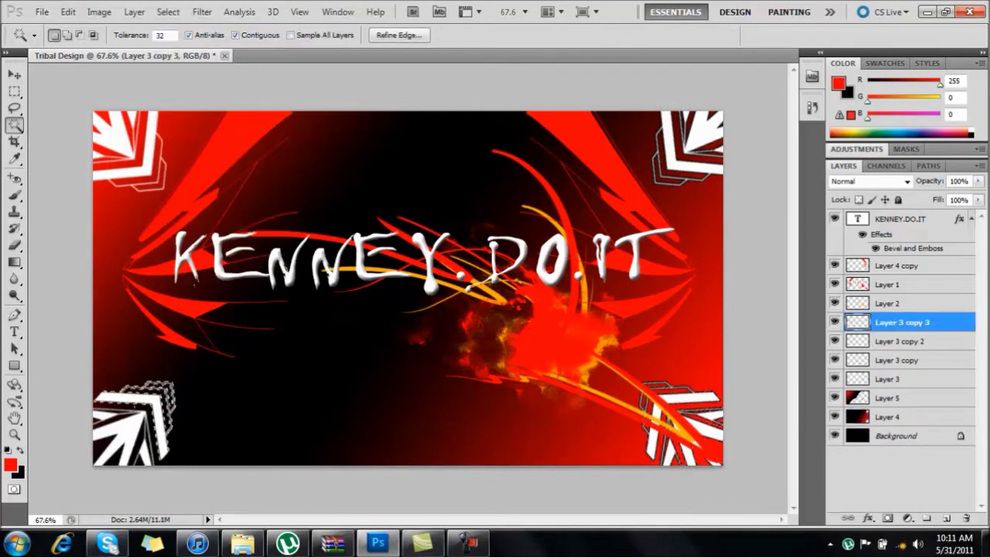
pyautogui.click(855, 418)
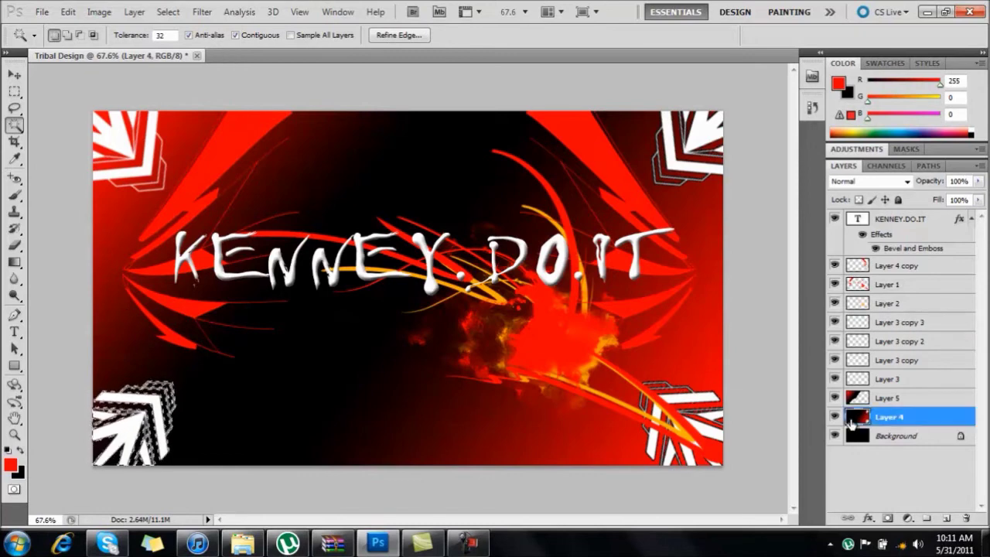
pyautogui.click(860, 398)
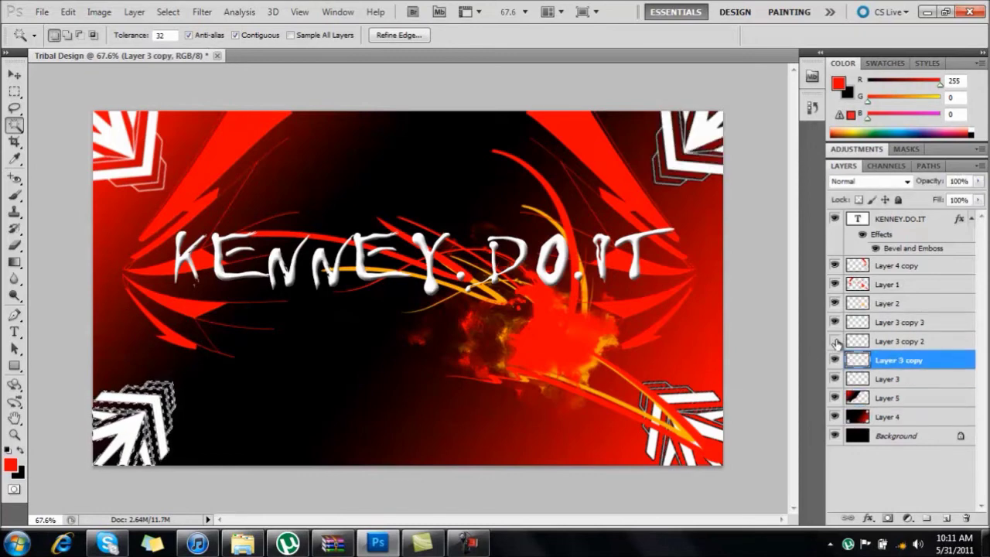
pyautogui.click(890, 379)
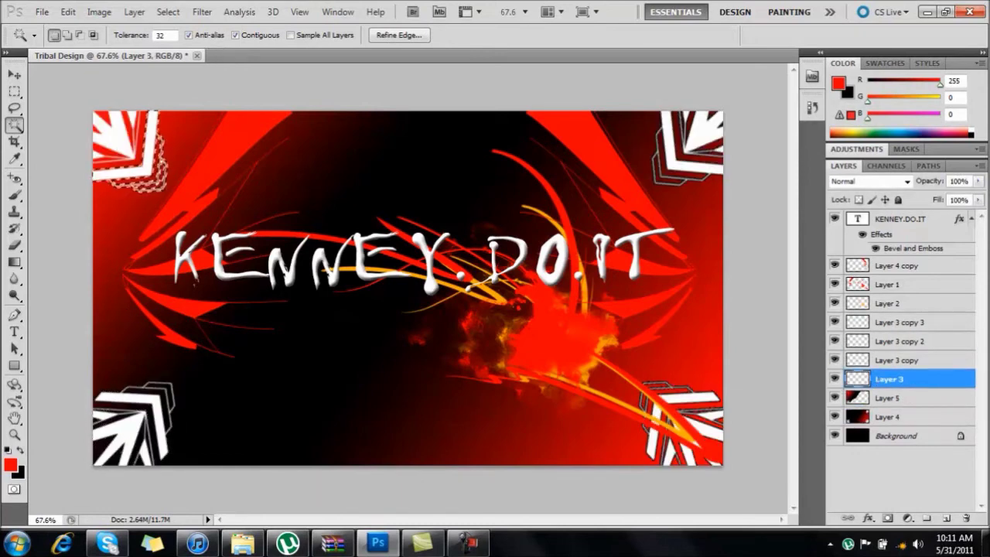
pyautogui.click(882, 398)
pyautogui.click(882, 417)
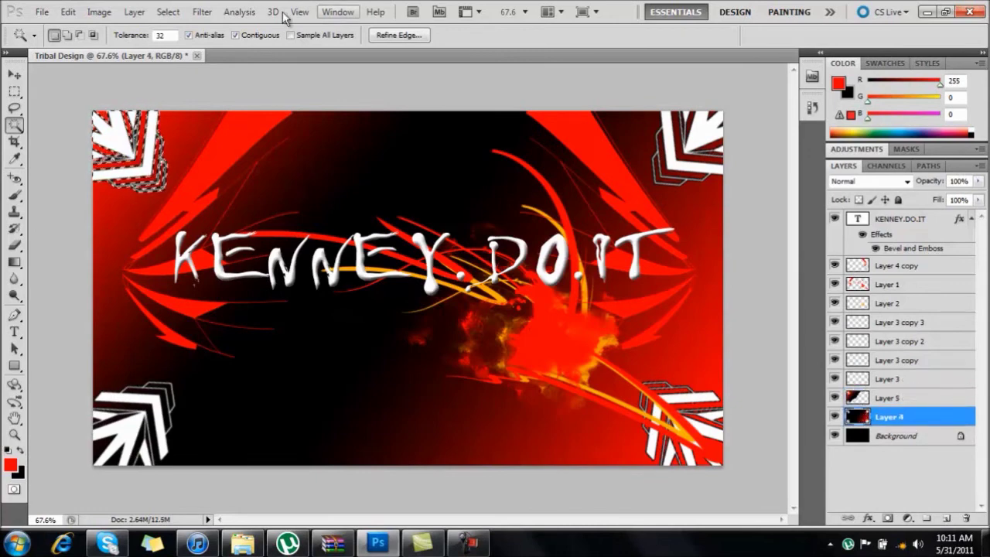
pyautogui.click(168, 12)
pyautogui.click(183, 41)
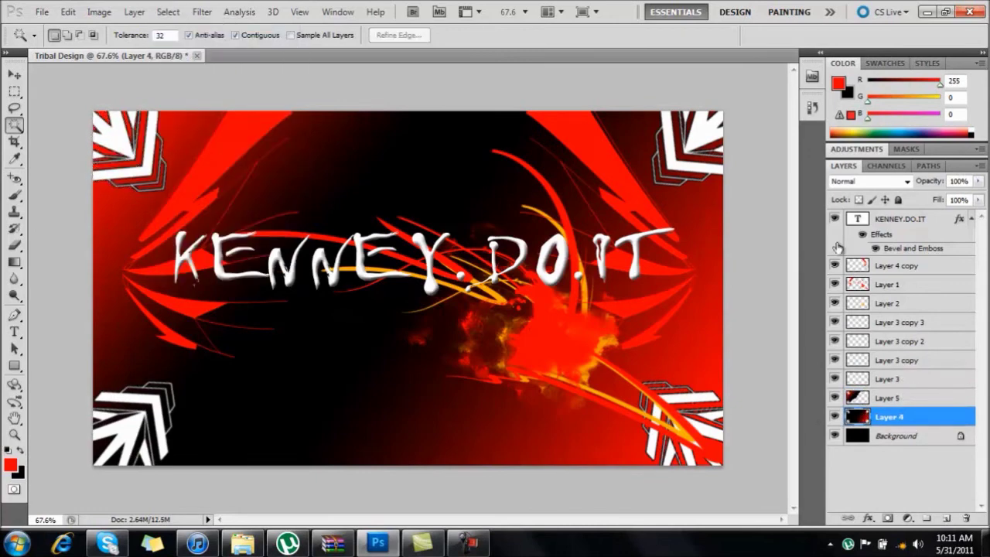
# Step: Give the KENNEY.DO.IT text a white, Normal-mode drop shadow at 19 px distance
pyautogui.click(901, 218)
pyautogui.click(868, 518)
pyautogui.click(882, 355)
pyautogui.click(896, 113)
pyautogui.click(313, 129)
pyautogui.click(640, 118)
pyautogui.click(876, 114)
pyautogui.click(843, 121)
pyautogui.moveTo(804, 174); pyautogui.dragTo(819, 181)
pyautogui.moveTo(857, 130); pyautogui.dragTo(828, 135)
pyautogui.moveTo(680, 62); pyautogui.dragTo(573, 69)
# Step: Add an inner shadow and a red, Normal-mode outer glow to the text
pyautogui.click(545, 148)
pyautogui.click(545, 164)
pyautogui.click(678, 168)
pyautogui.click(194, 194)
pyautogui.click(639, 115)
pyautogui.click(733, 121)
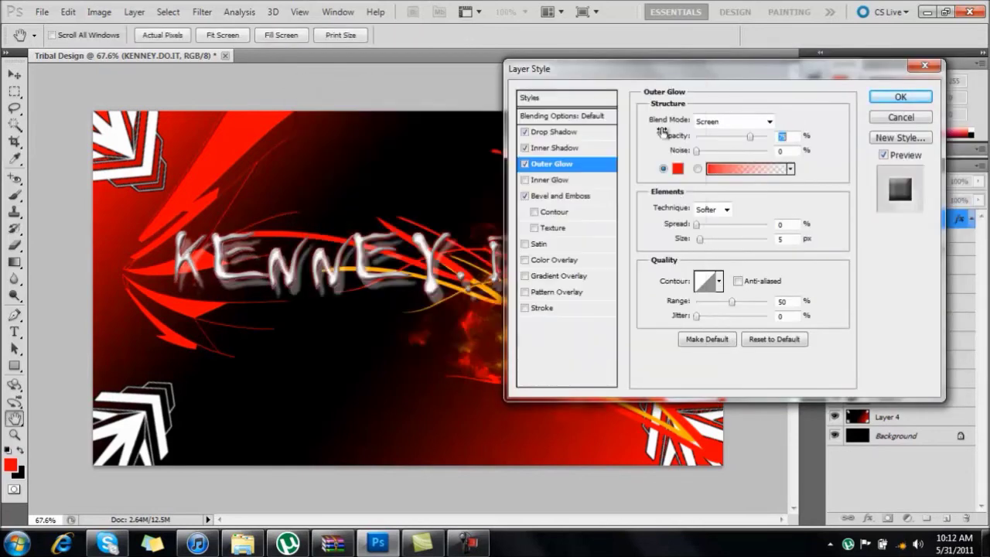
pyautogui.click(719, 137)
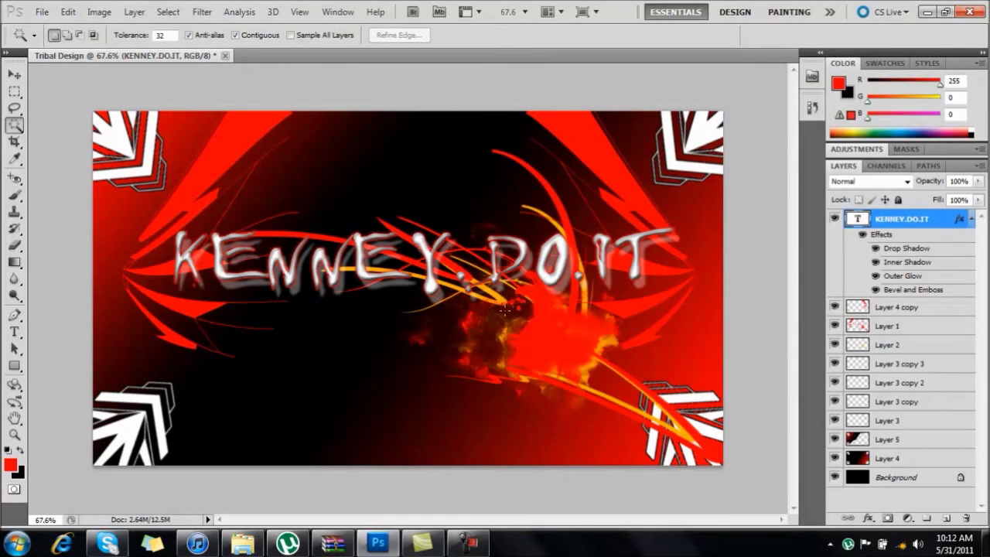
# Step: Start a Bevel and Emboss effect on Layer 4 copy
pyautogui.click(881, 310)
pyautogui.click(869, 518)
pyautogui.click(901, 430)
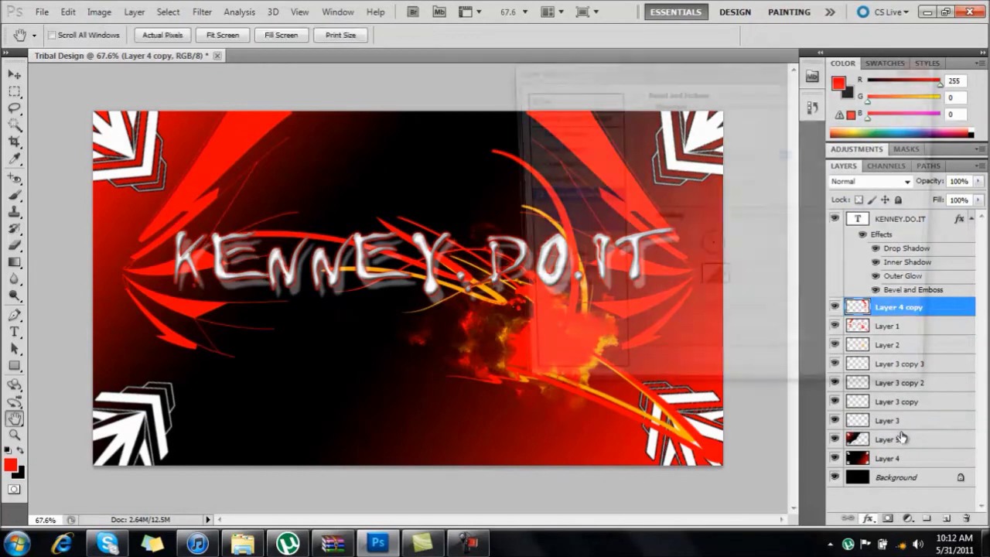
# Step: Deepen Layer 4 copy's bevel, apply it, and copy its layer style
pyautogui.click(299, 211)
pyautogui.click(435, 155)
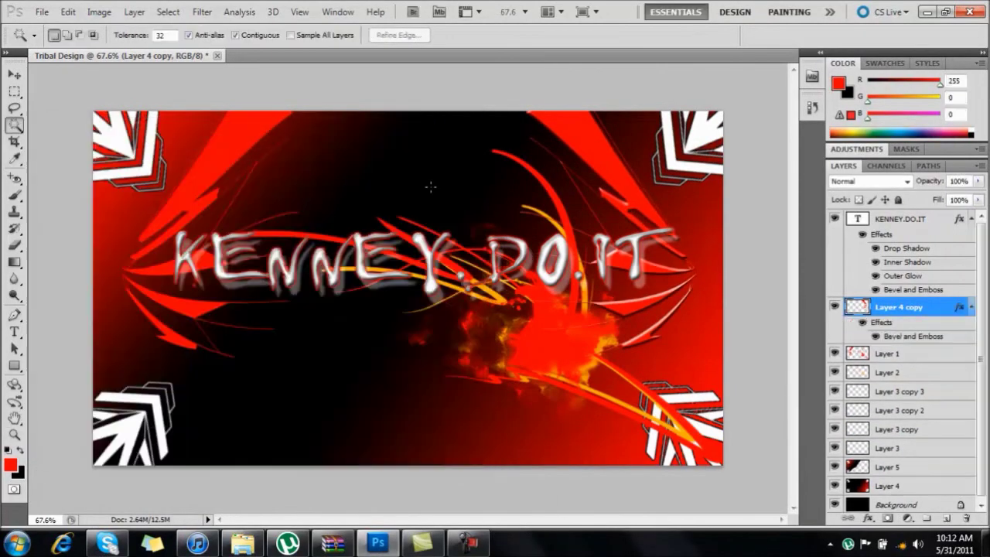
pyautogui.click(869, 357)
pyautogui.rightClick(895, 336)
pyautogui.click(851, 229)
# Step: Paste the bevel style onto Layer 1, Layer 2 and Layer 3 copy 3
pyautogui.rightClick(889, 354)
pyautogui.click(857, 223)
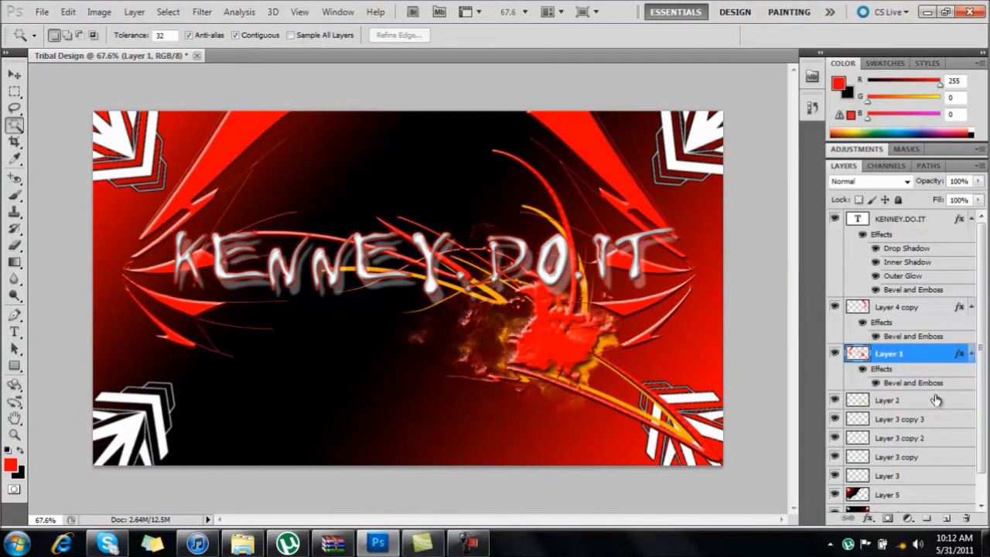
pyautogui.click(890, 400)
pyautogui.keyDown('shift'); pyautogui.click(897, 418); pyautogui.keyUp('shift')
pyautogui.rightClick(897, 411)
pyautogui.click(831, 336)
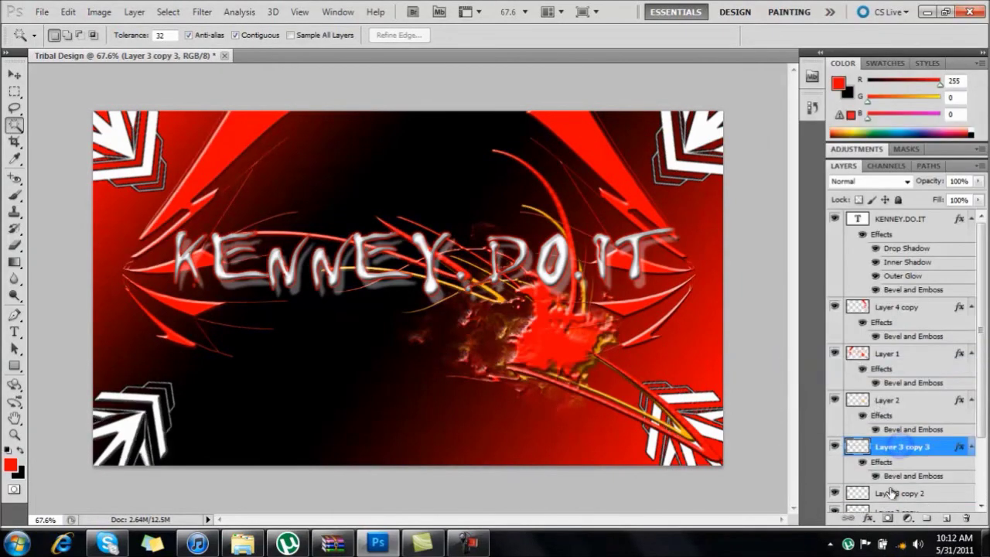
# Step: Paste the bevel style onto Layer 3 copy 2 and Layer 3 copy, then select Layer 3
pyautogui.rightClick(859, 408)
pyautogui.rightClick(865, 400)
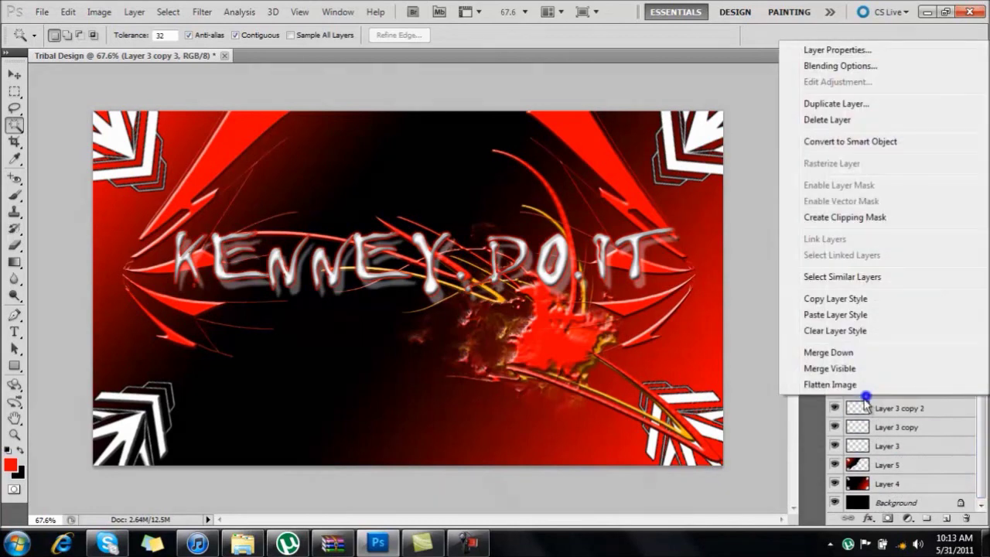
pyautogui.click(819, 312)
pyautogui.click(874, 410)
pyautogui.rightClick(874, 410)
pyautogui.press('Escape')
pyautogui.click(890, 407)
pyautogui.rightClick(878, 457)
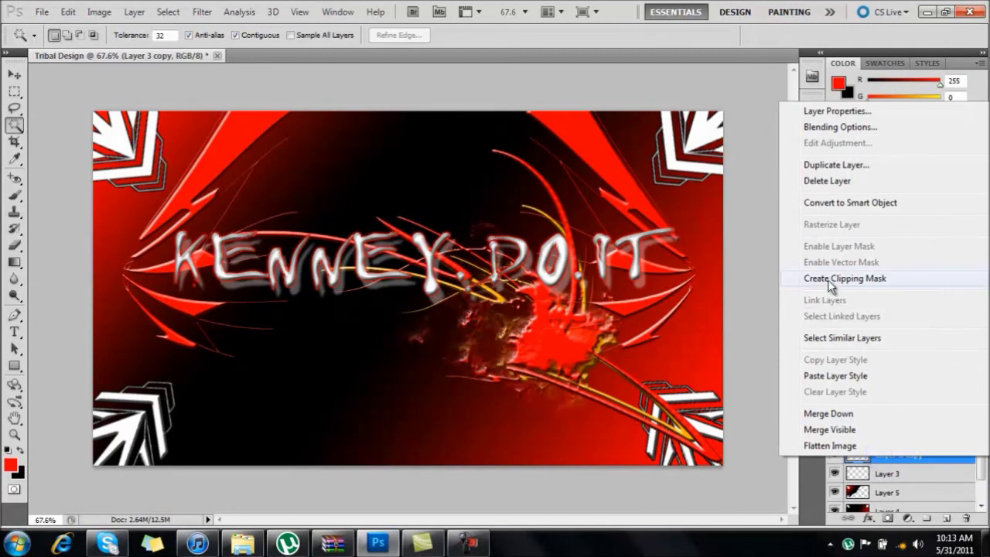
pyautogui.press('Escape')
pyautogui.scroll(-1, 901, 348)
pyautogui.click(890, 446)
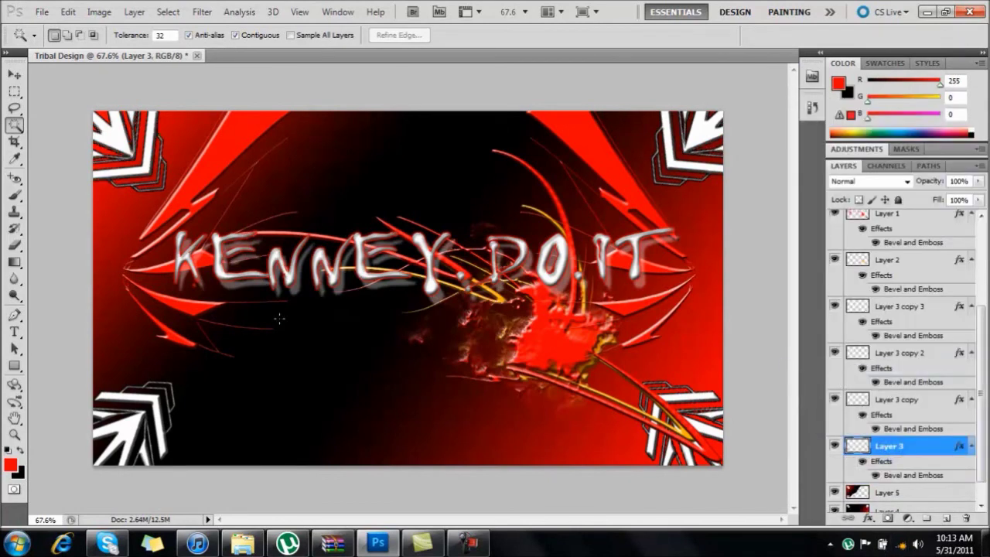